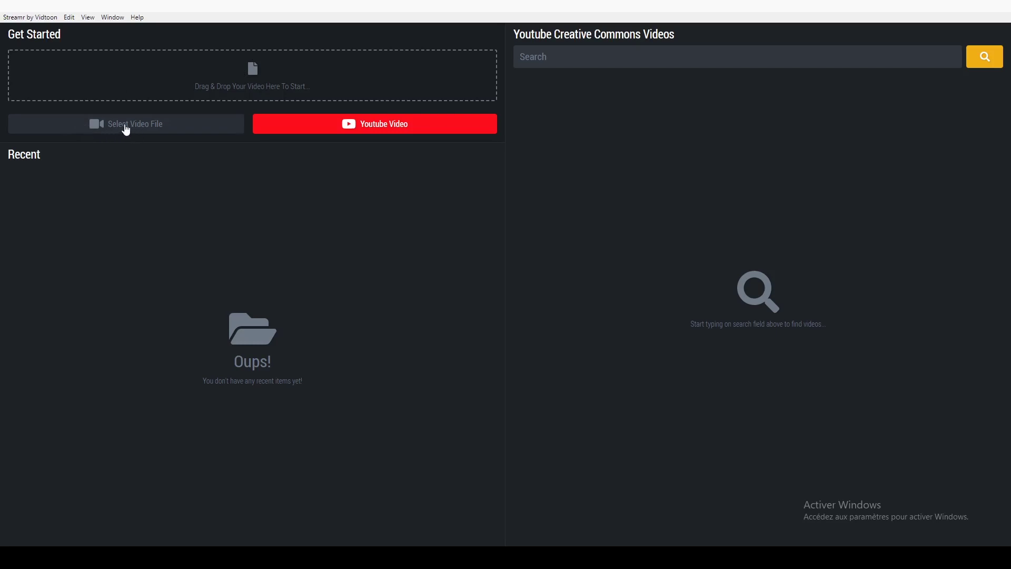
# Search the YouTube Creative Commons videos for "cat"
pyautogui.click(380, 128)
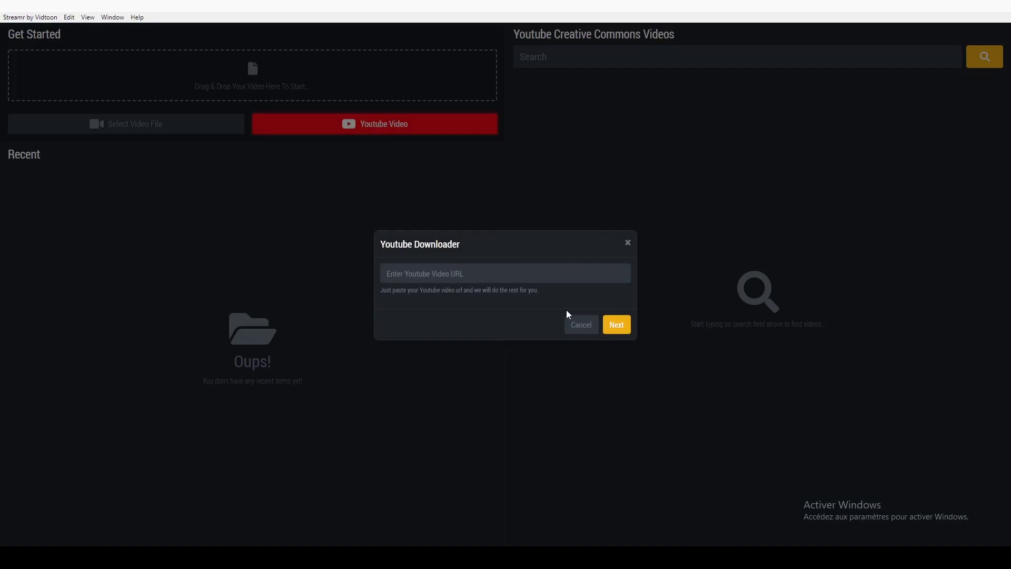
pyautogui.click(627, 244)
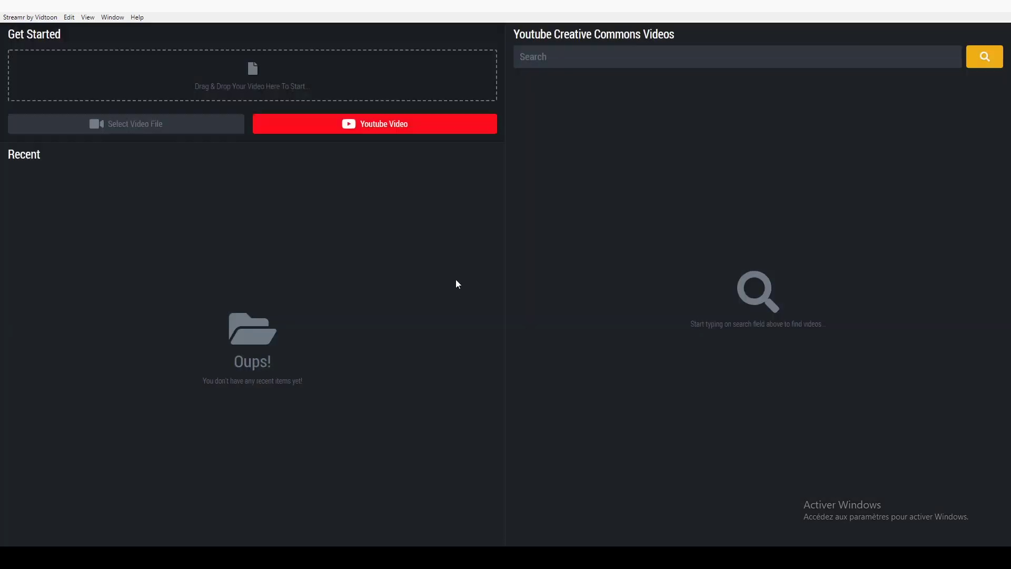
pyautogui.click(601, 57)
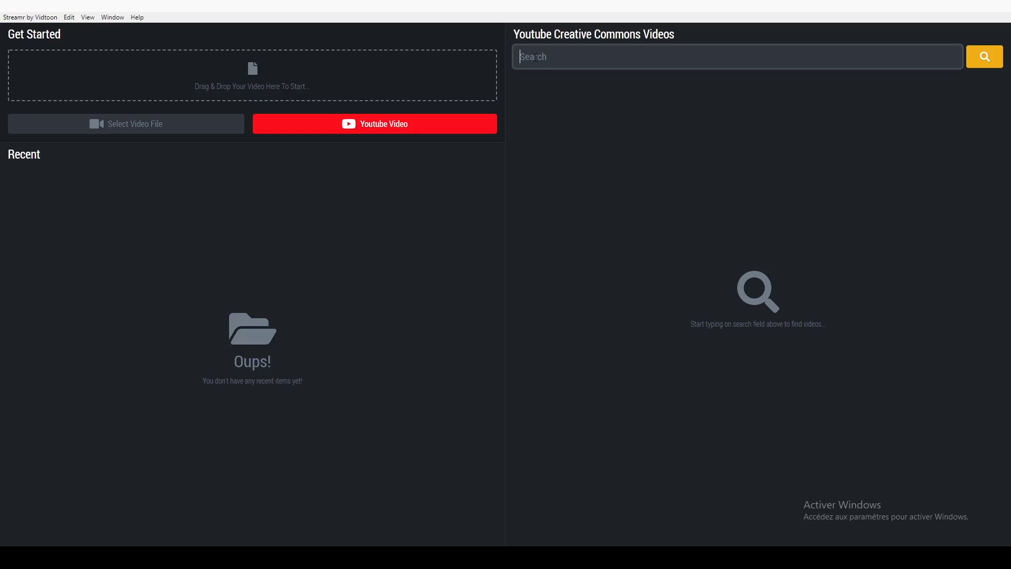
pyautogui.write('cat')
pyautogui.click(986, 59)
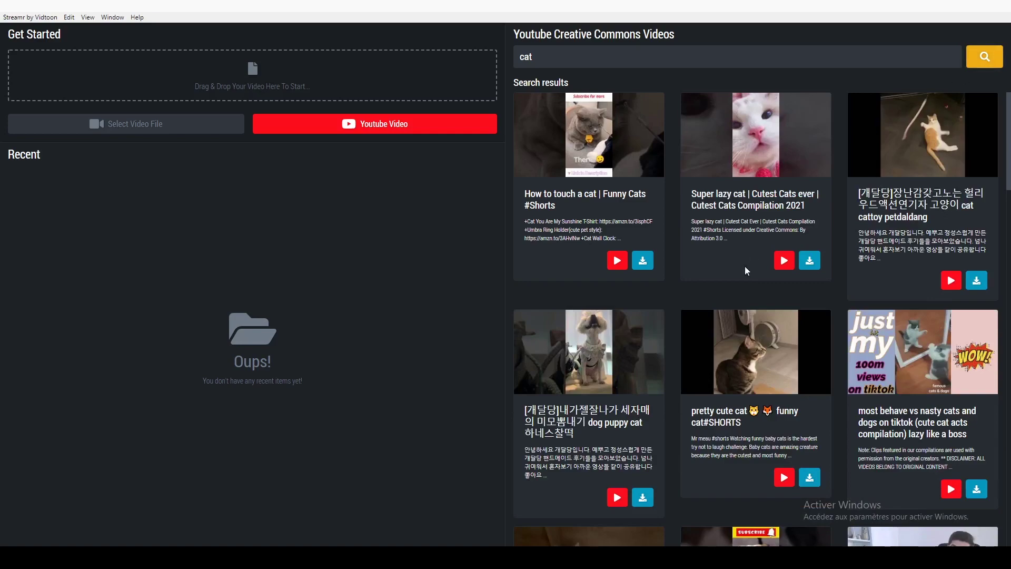
# Look through the full list of Creative Commons search results for cat videos
pyautogui.scroll(-12, 746, 297)
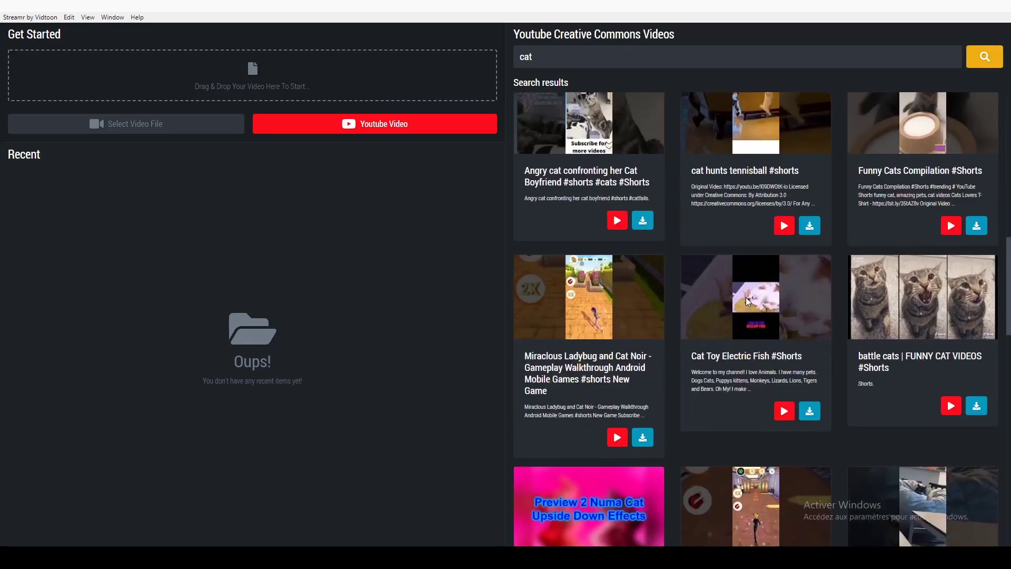
pyautogui.scroll(-20, 746, 297)
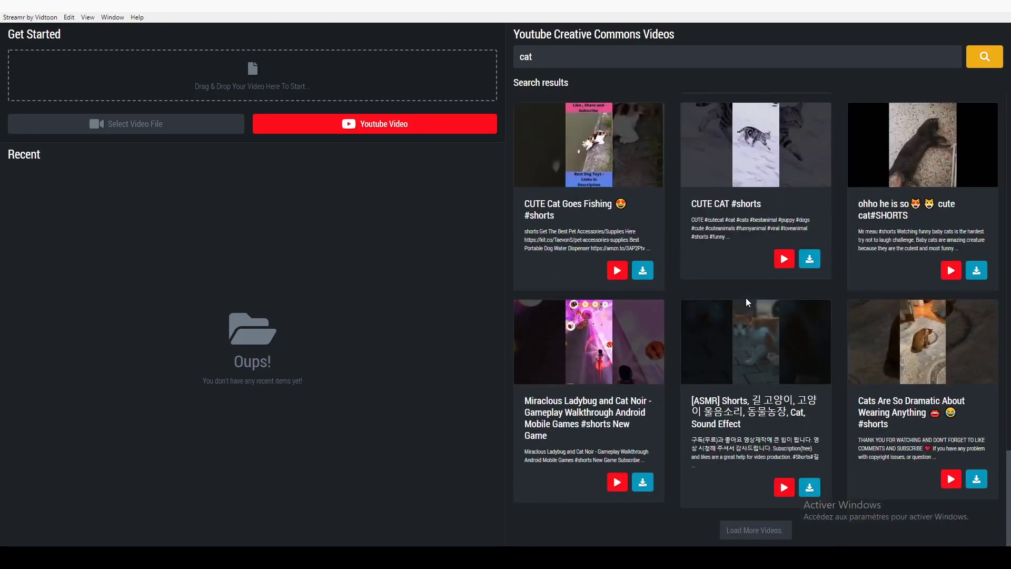
pyautogui.scroll(20, 746, 298)
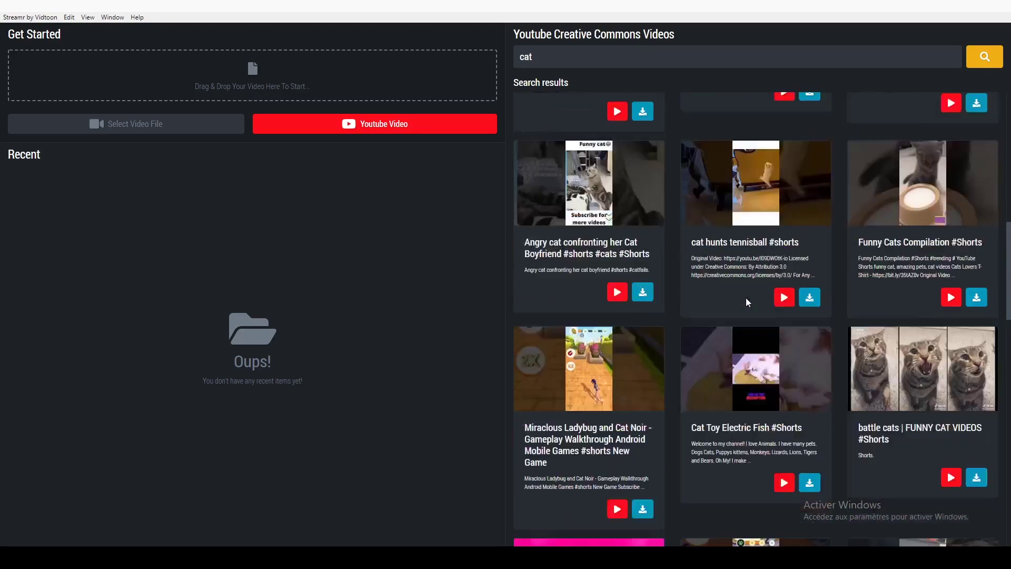
pyautogui.scroll(6, 746, 299)
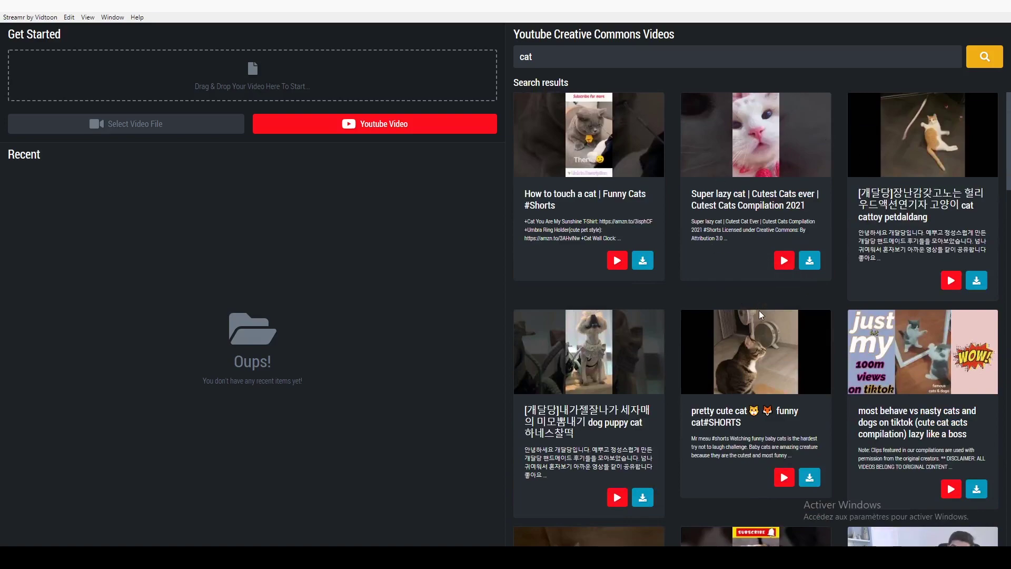
pyautogui.scroll(-6, 760, 311)
pyautogui.scroll(-8, 761, 314)
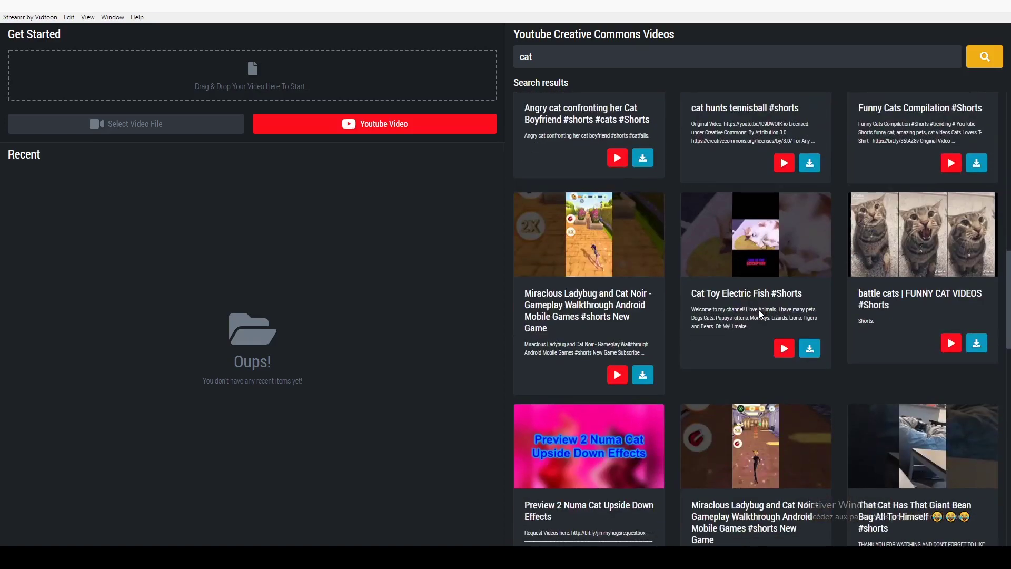
pyautogui.scroll(-13, 760, 310)
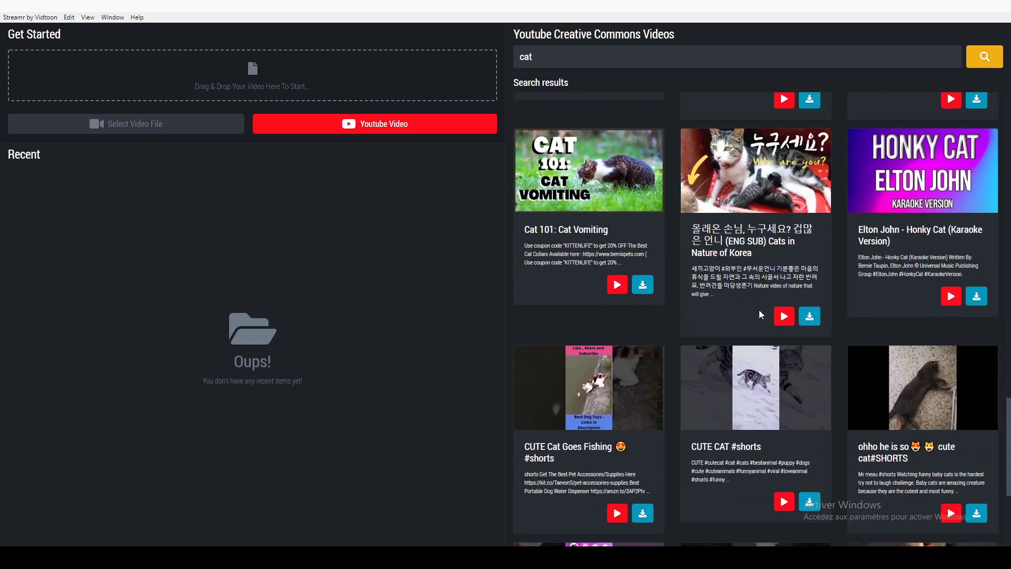
pyautogui.scroll(2, 760, 315)
pyautogui.scroll(-6, 760, 314)
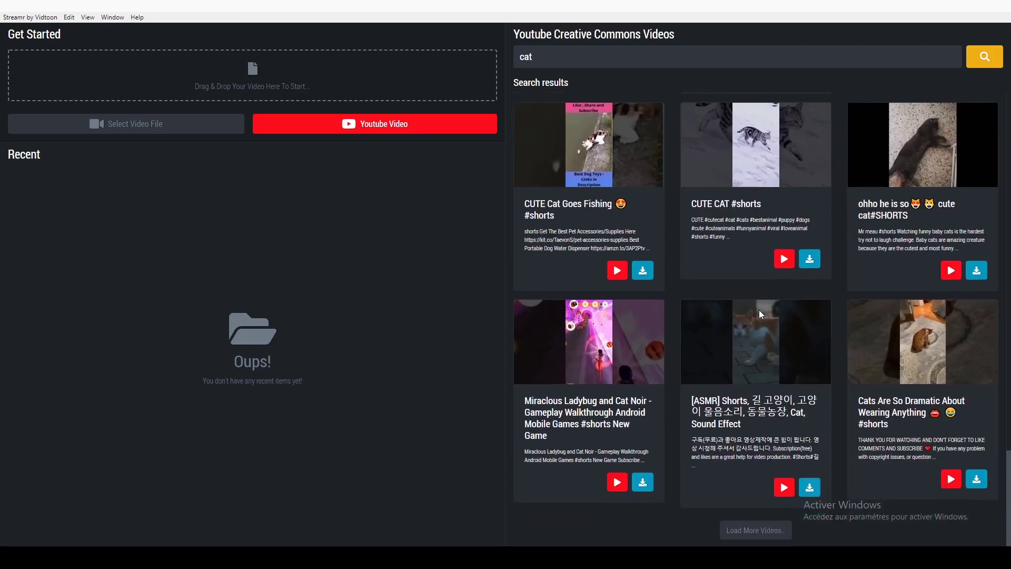
pyautogui.scroll(20, 760, 312)
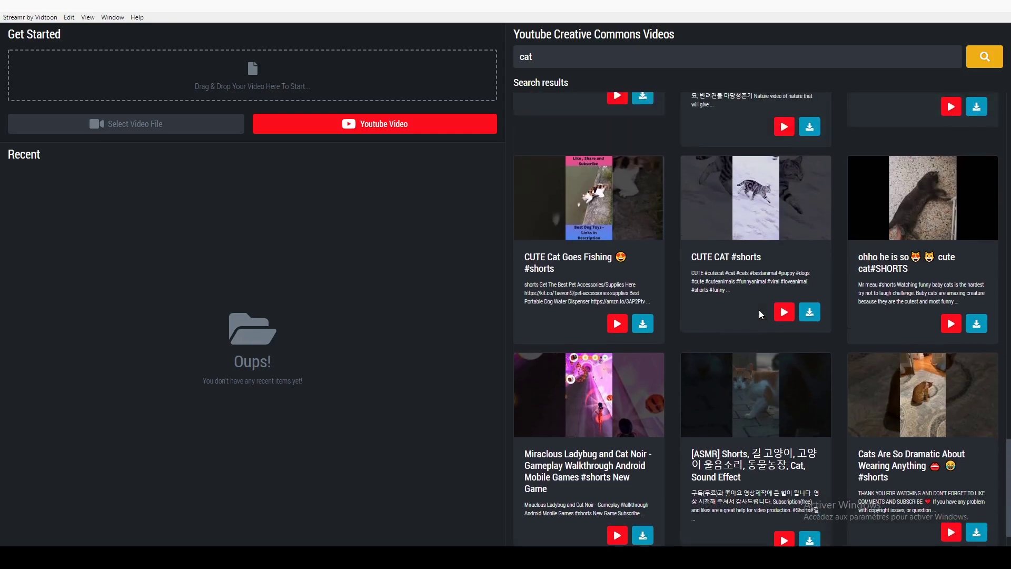
pyautogui.scroll(10, 760, 310)
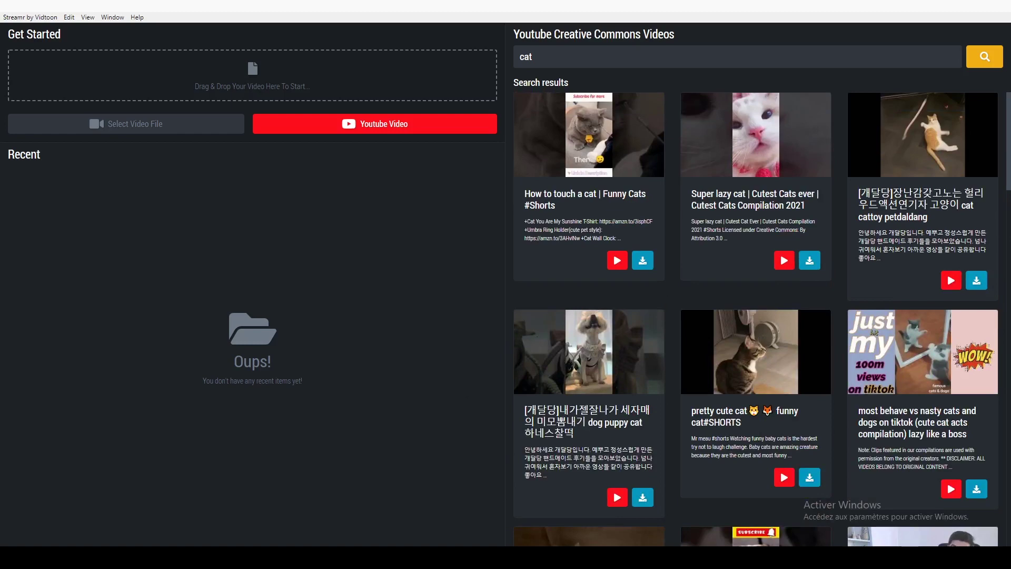
# Switch to the browser and open "How To Make Money With NFTs in 2021 (For Beginners)" from the YouTube "make money" results
pyautogui.hotkey('alt', 'Tab')
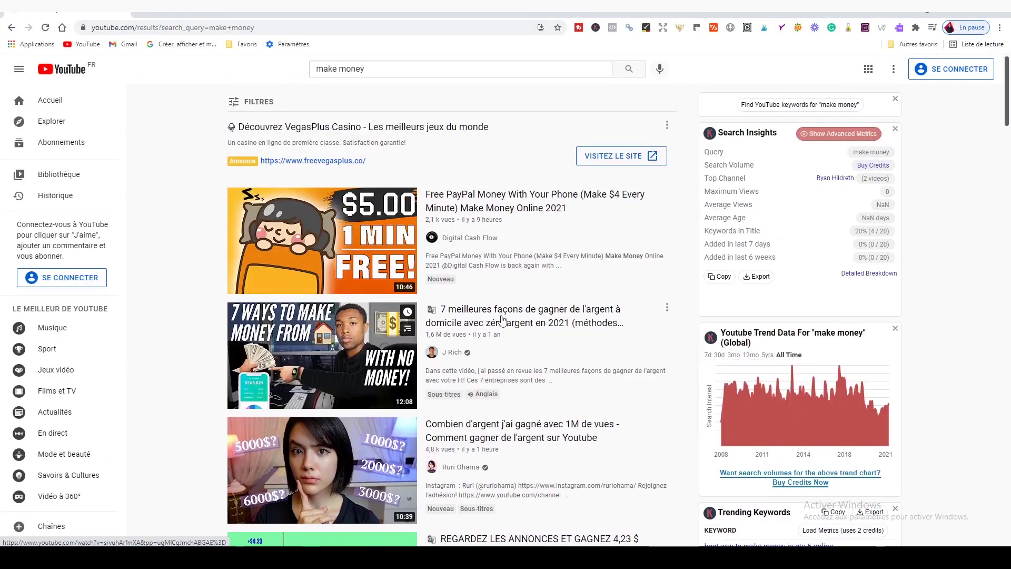
pyautogui.scroll(-8, 522, 379)
pyautogui.scroll(-10, 522, 384)
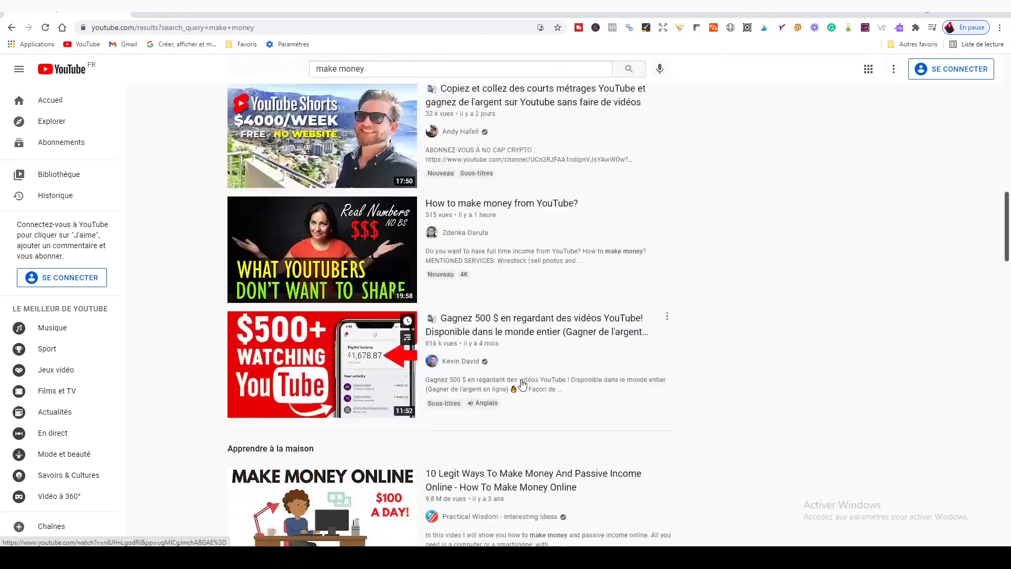
pyautogui.scroll(-5, 522, 385)
pyautogui.scroll(-7, 522, 386)
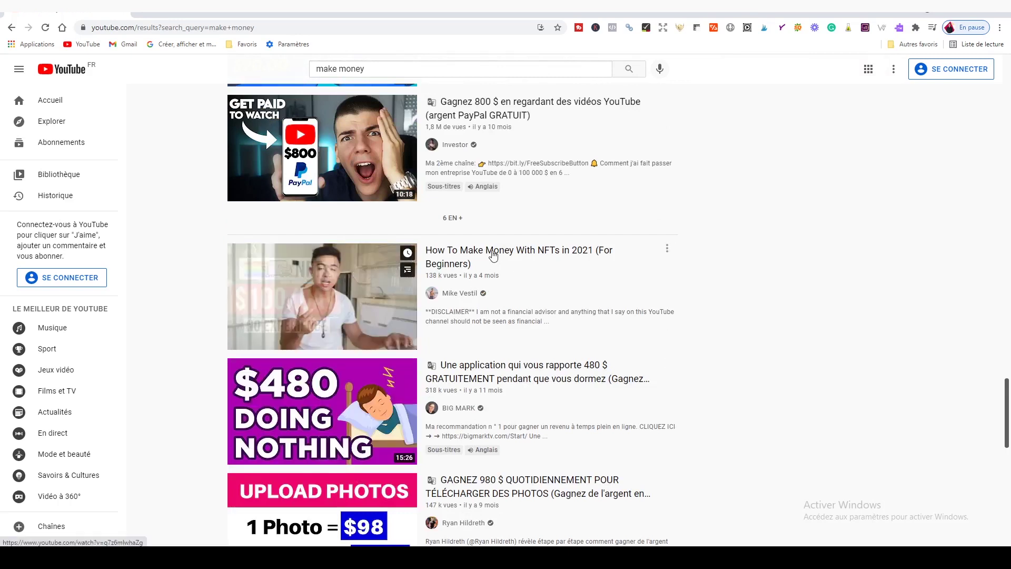
pyautogui.click(493, 255)
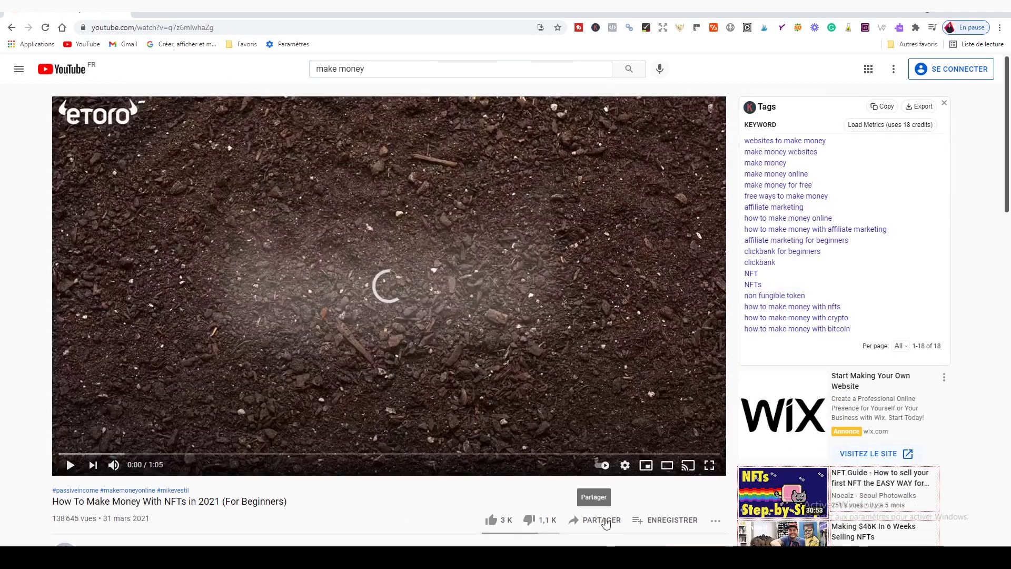
# Copy the share link of the opened NFT video
pyautogui.click(602, 520)
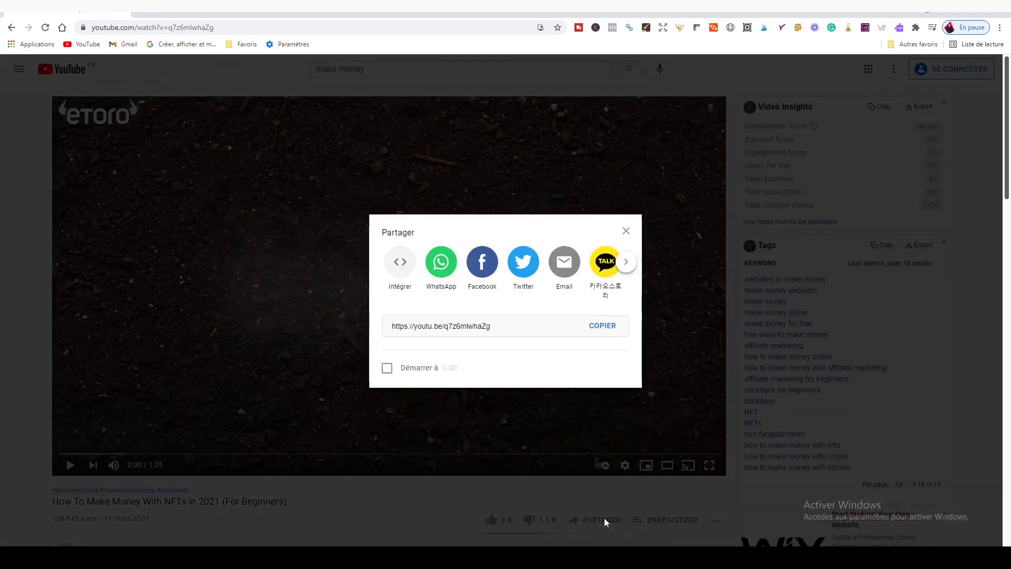
pyautogui.click(600, 326)
pyautogui.hotkey('ctrl', 'c')
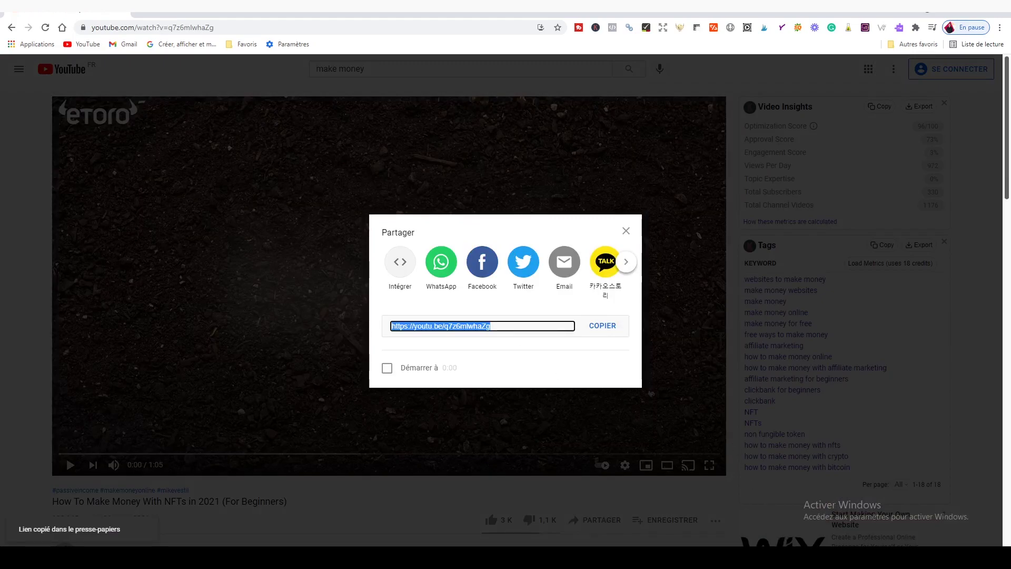
# Switch back to Streamr and load the copied video link into the Youtube Downloader
pyautogui.hotkey('alt', 'Tab')
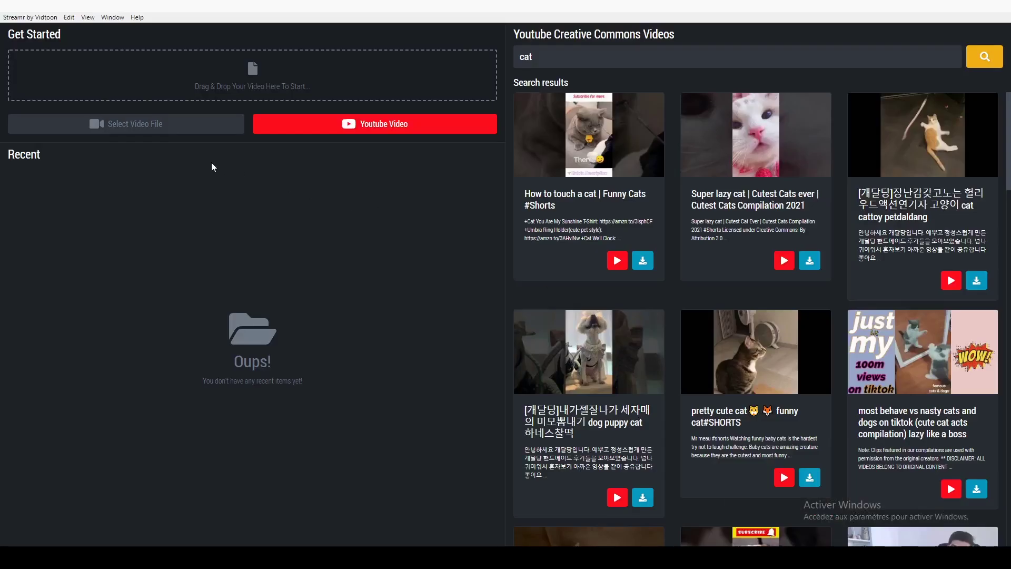
pyautogui.click(369, 127)
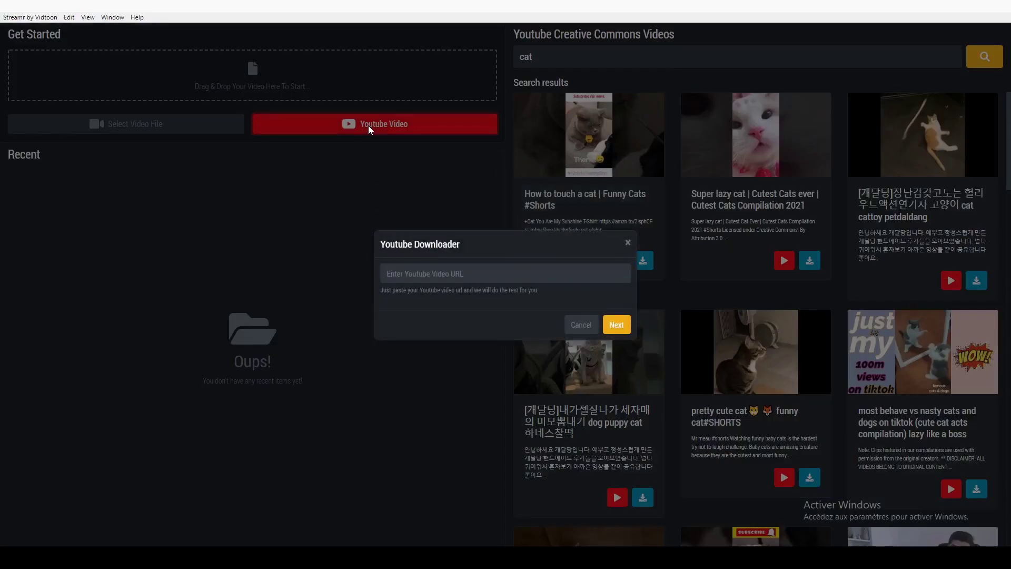
pyautogui.rightClick(452, 279)
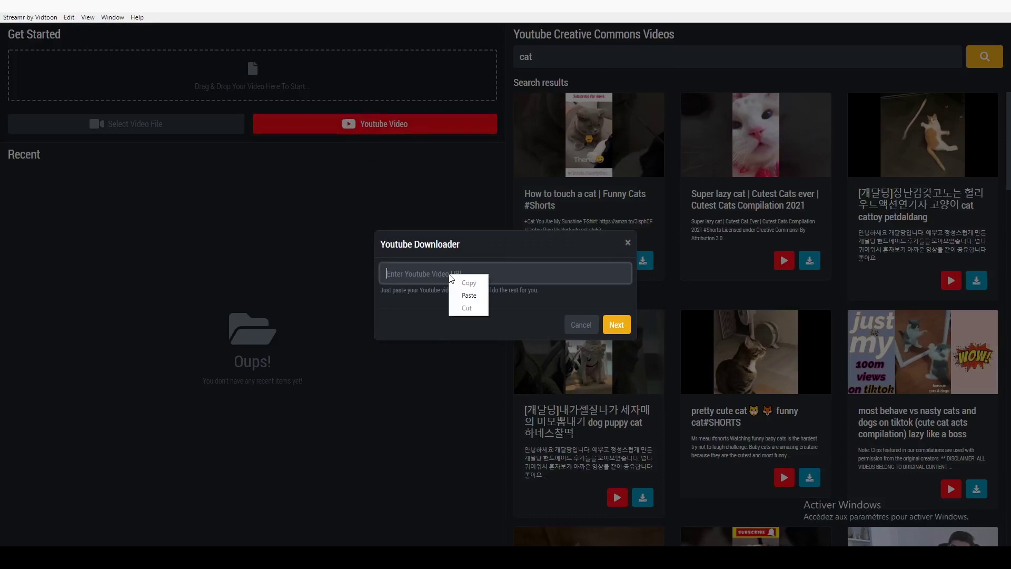
pyautogui.click(469, 296)
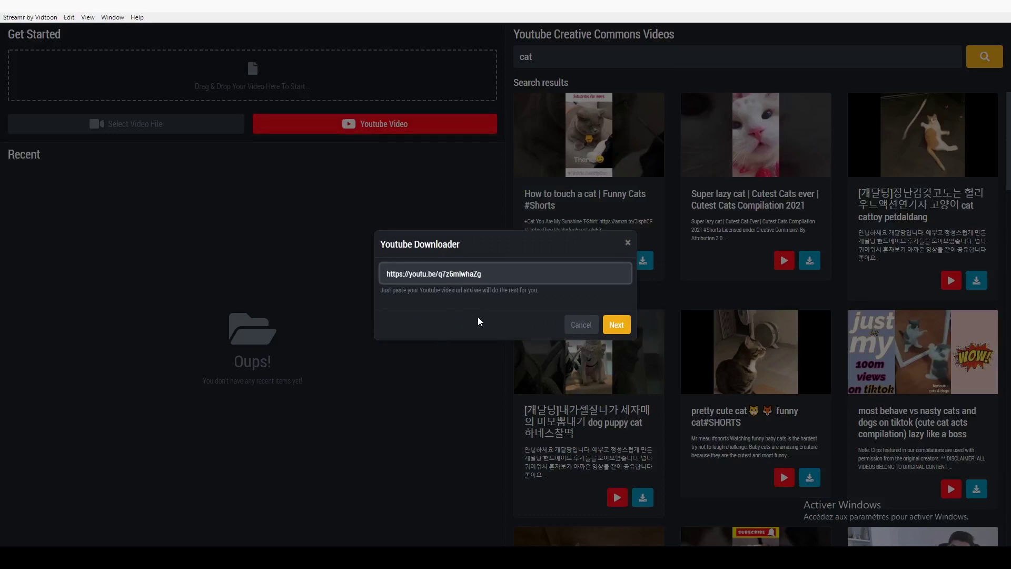
pyautogui.click(622, 325)
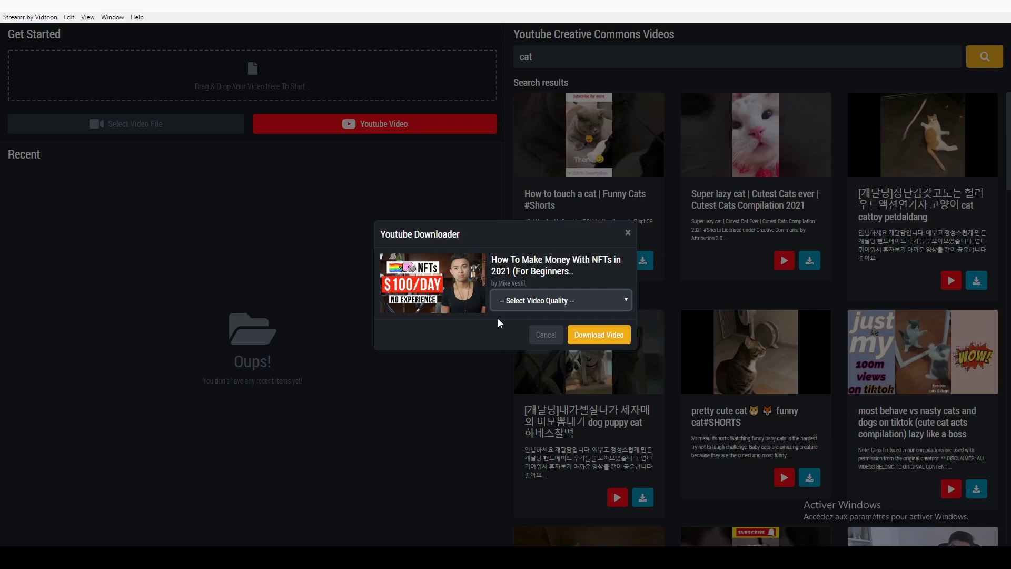
# Download the NFT video in 720p quality
pyautogui.click(521, 302)
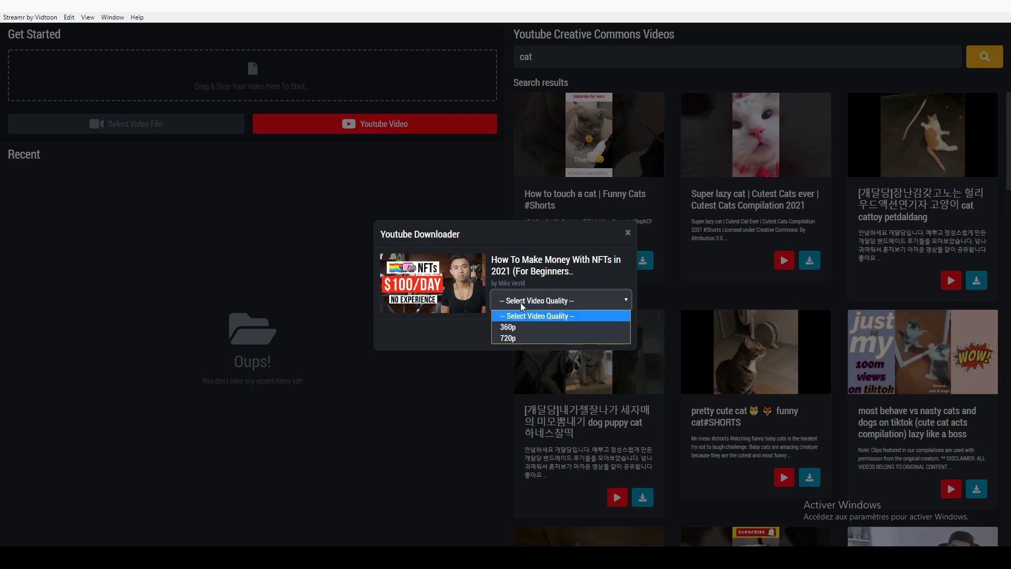
pyautogui.click(508, 340)
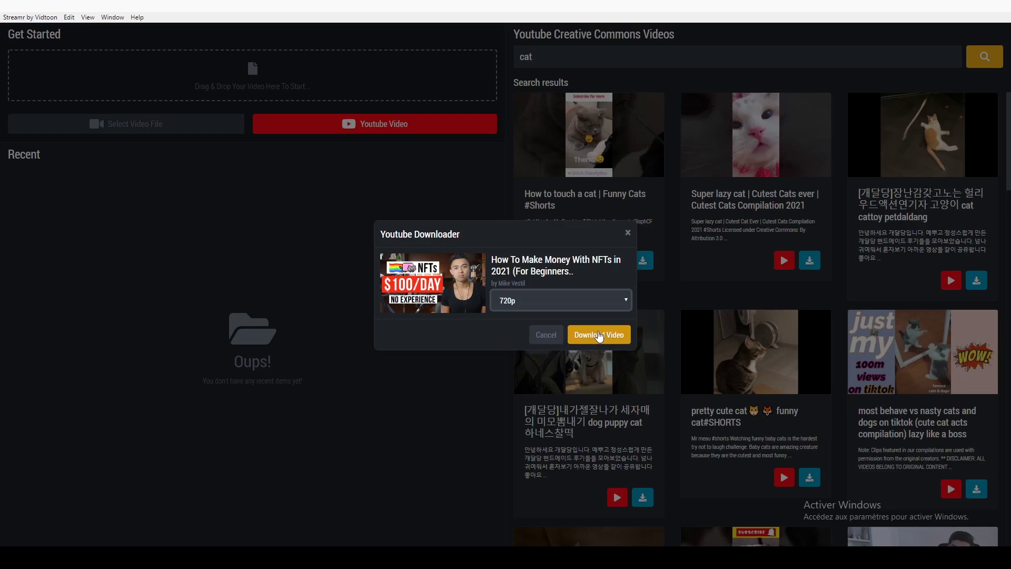
pyautogui.click(600, 336)
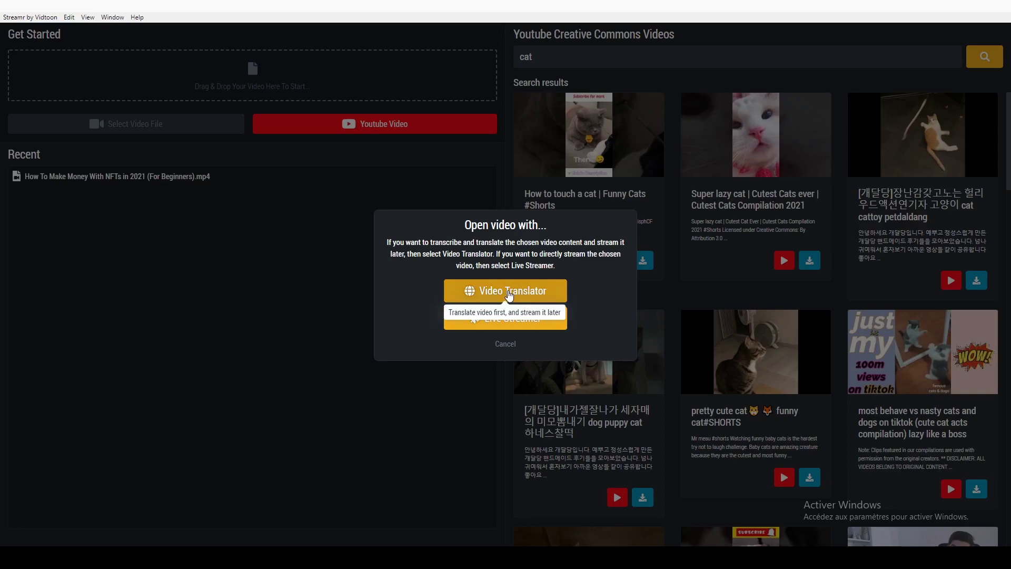
# Open the downloaded video with Video Translator and create a project named "mavideo" with English (United States) as the video language
pyautogui.click(509, 295)
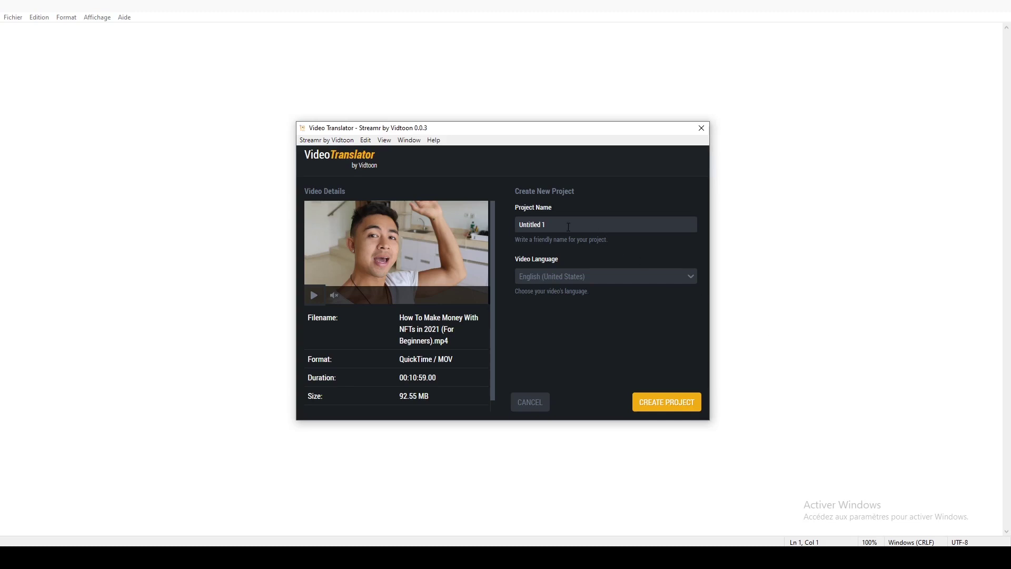
pyautogui.moveTo(568, 227); pyautogui.dragTo(494, 232)
pyautogui.write('mavideo')
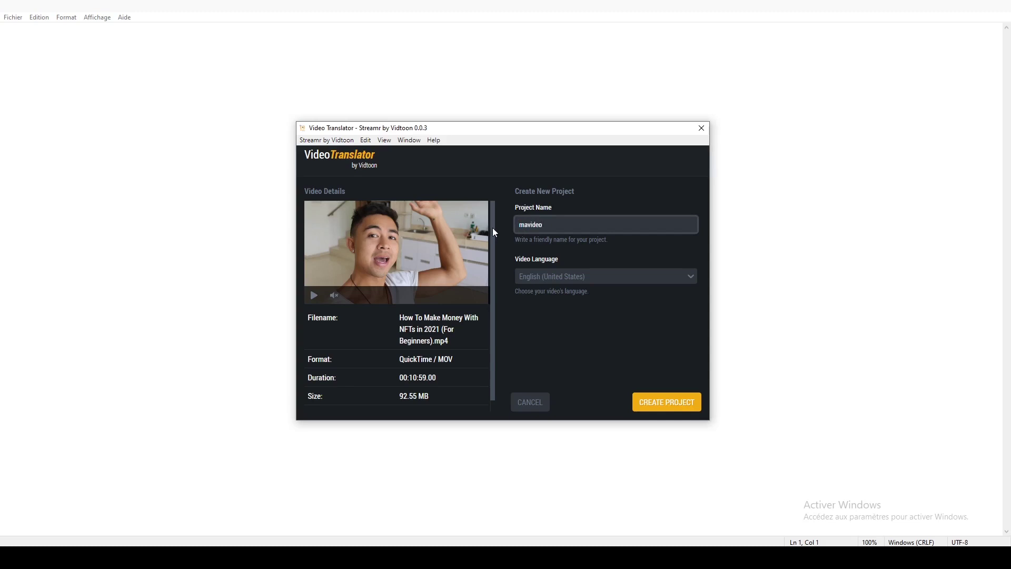
pyautogui.click(578, 276)
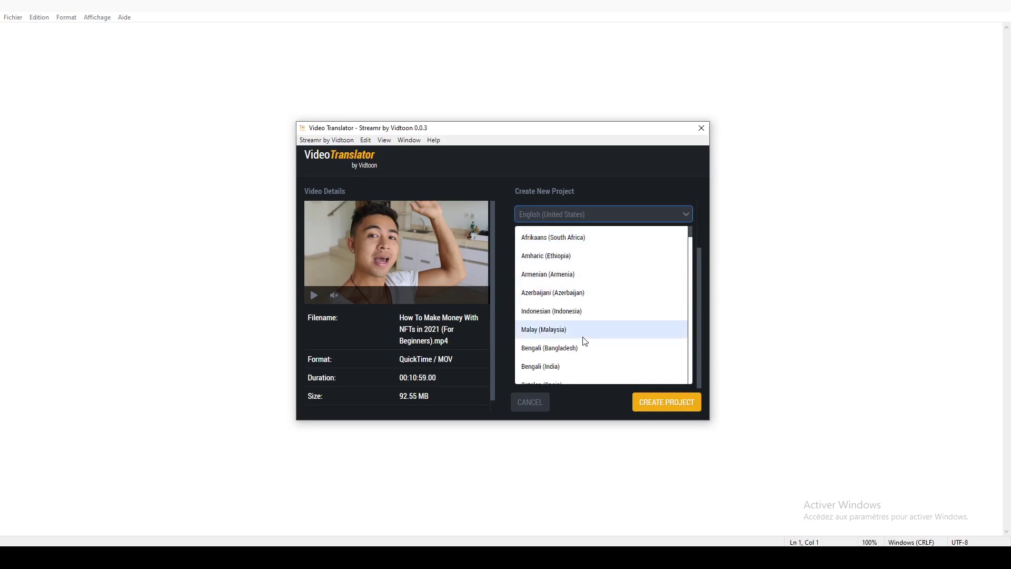
pyautogui.click(506, 261)
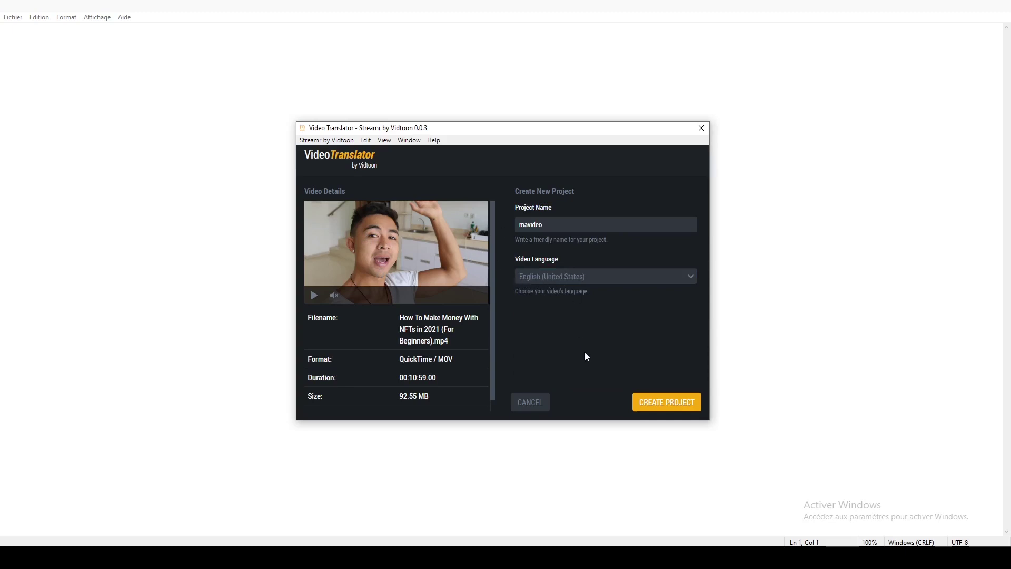
pyautogui.click(662, 411)
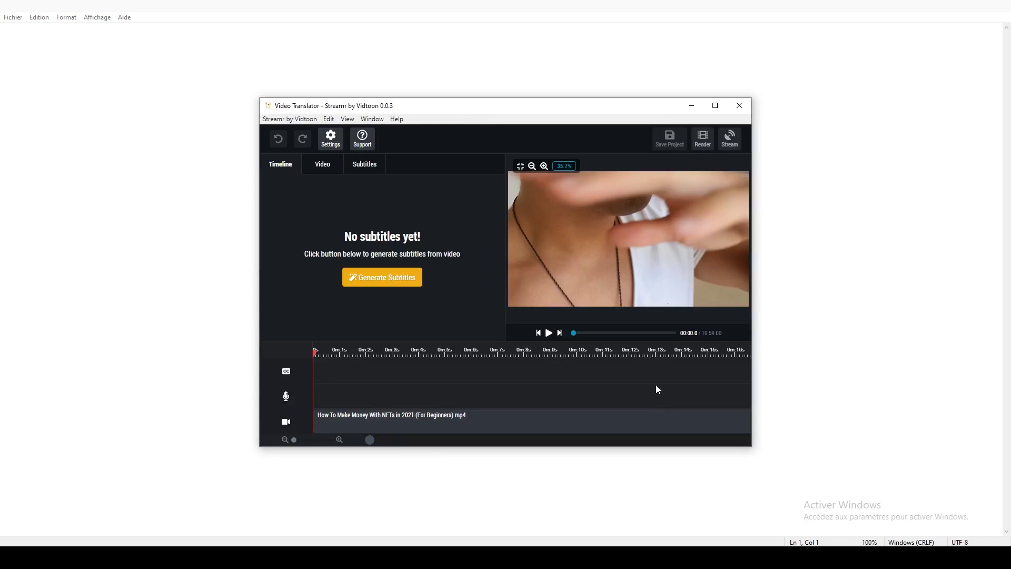
# Maximize the Video Translator window and generate subtitles from the video by starting its transcription
pyautogui.click(716, 106)
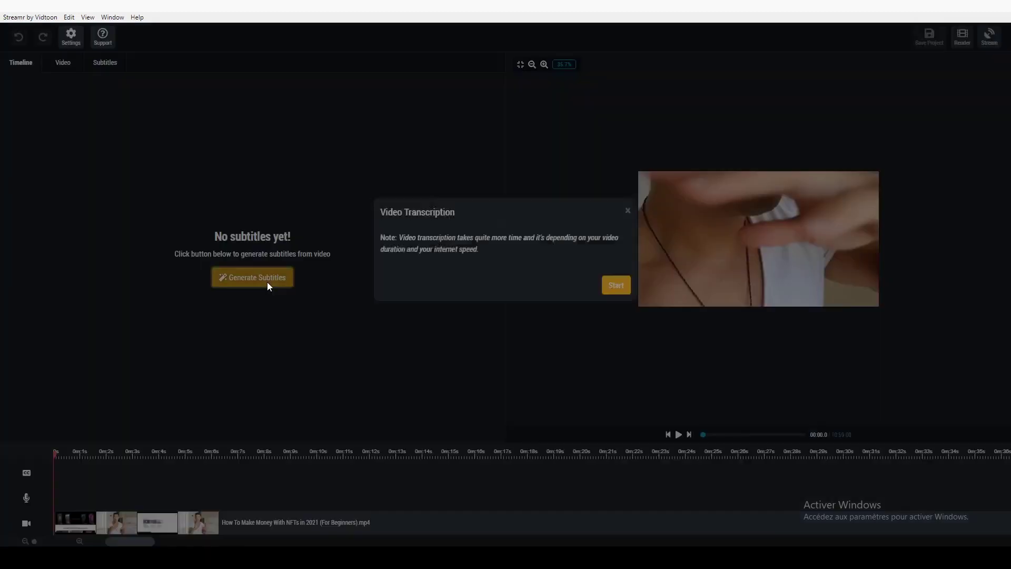
pyautogui.click(267, 283)
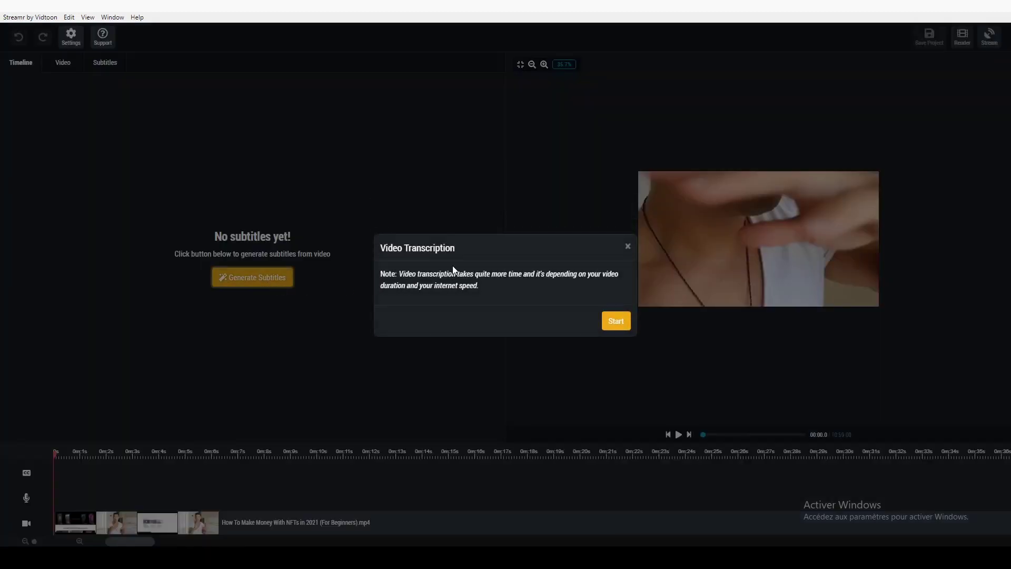
pyautogui.click(612, 323)
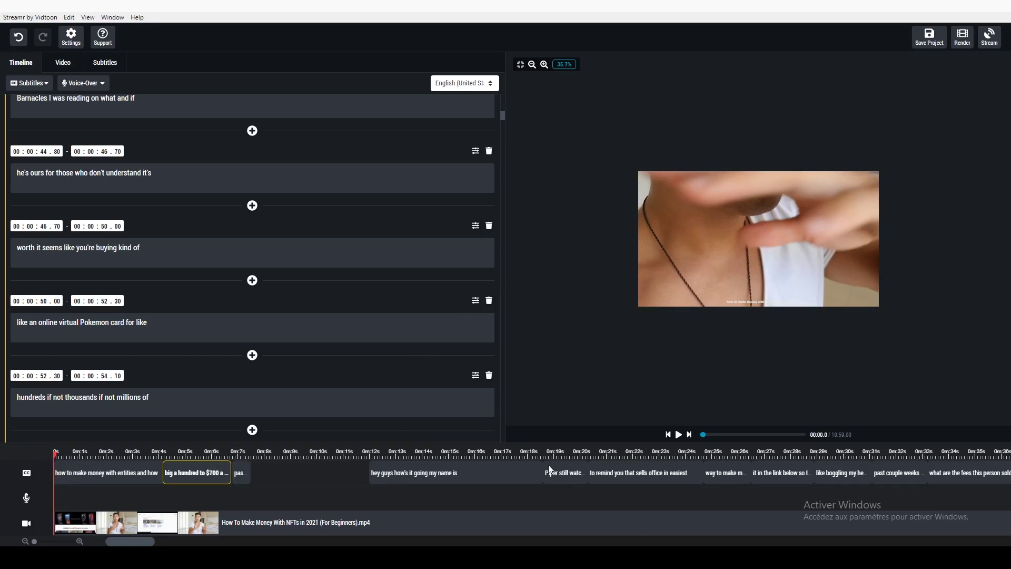
# Select the "hey guys how's it going my name is" subtitle clip and enlarge the video preview to 80%
pyautogui.moveTo(435, 472); pyautogui.dragTo(401, 473)
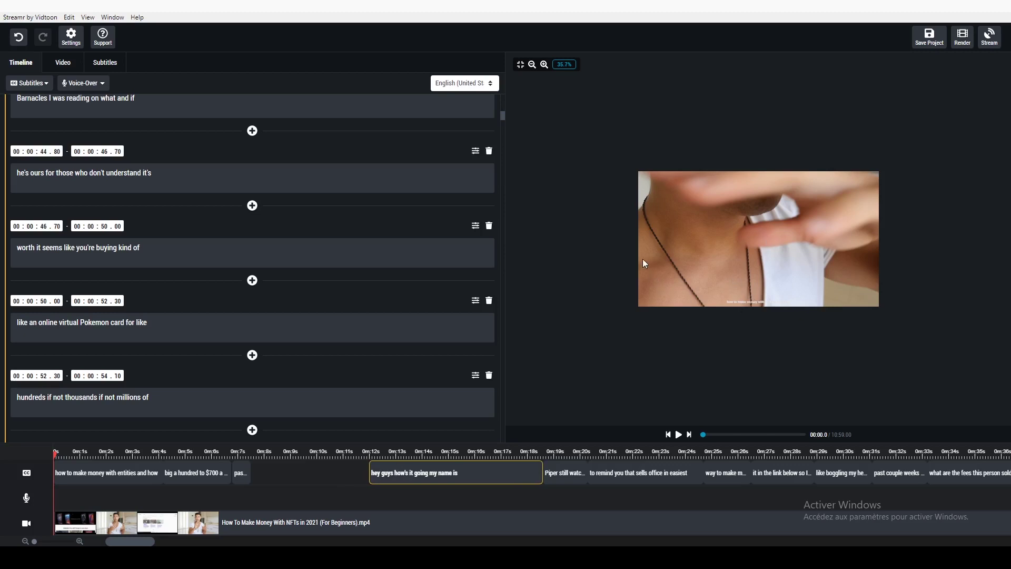
pyautogui.click(544, 65)
pyautogui.click(544, 64)
pyautogui.click(544, 64)
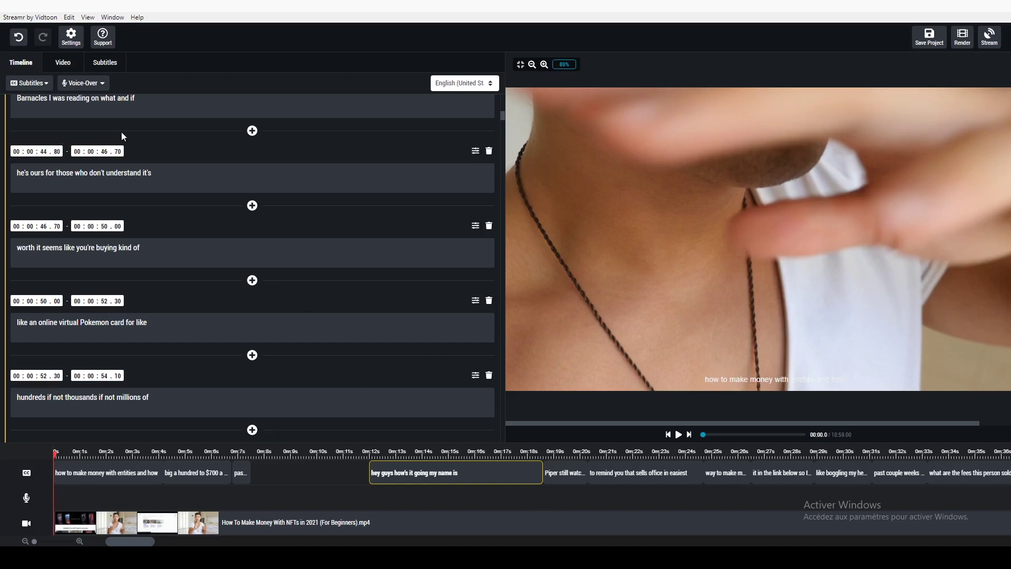
# Insert an empty subtitle after the line "he's ours for those who don't understand it's" and delete it again
pyautogui.click(253, 205)
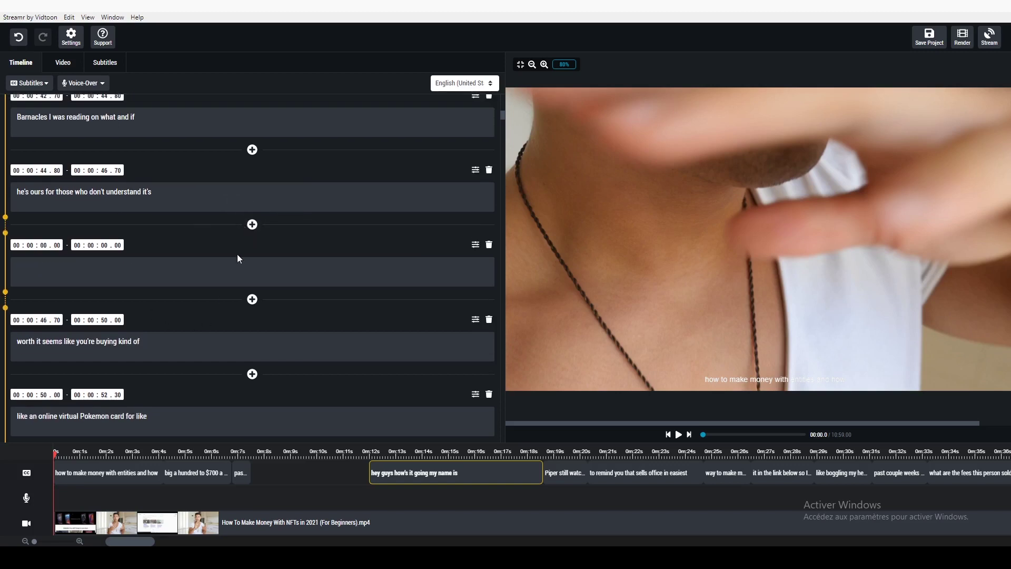
pyautogui.click(75, 272)
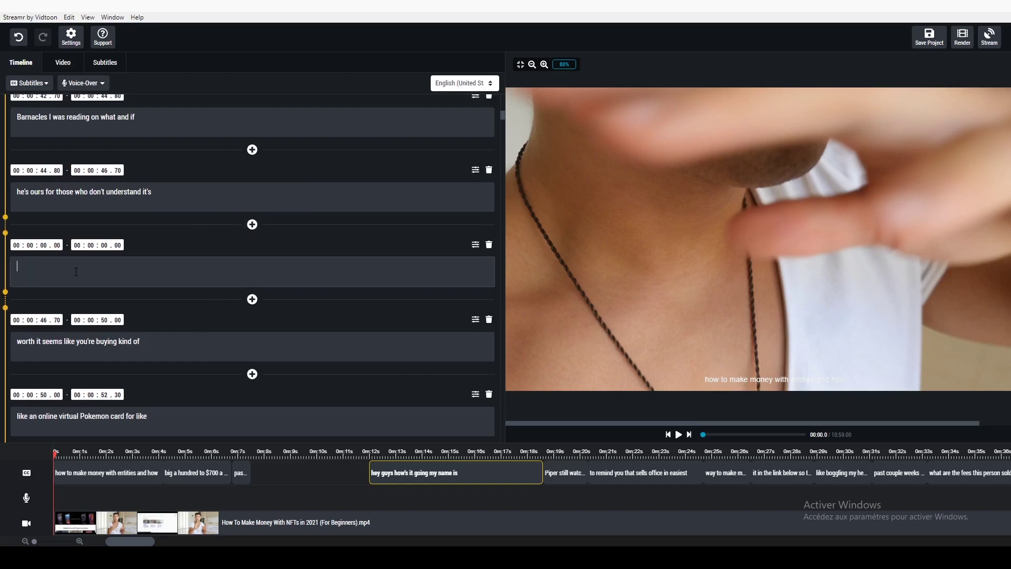
pyautogui.click(47, 246)
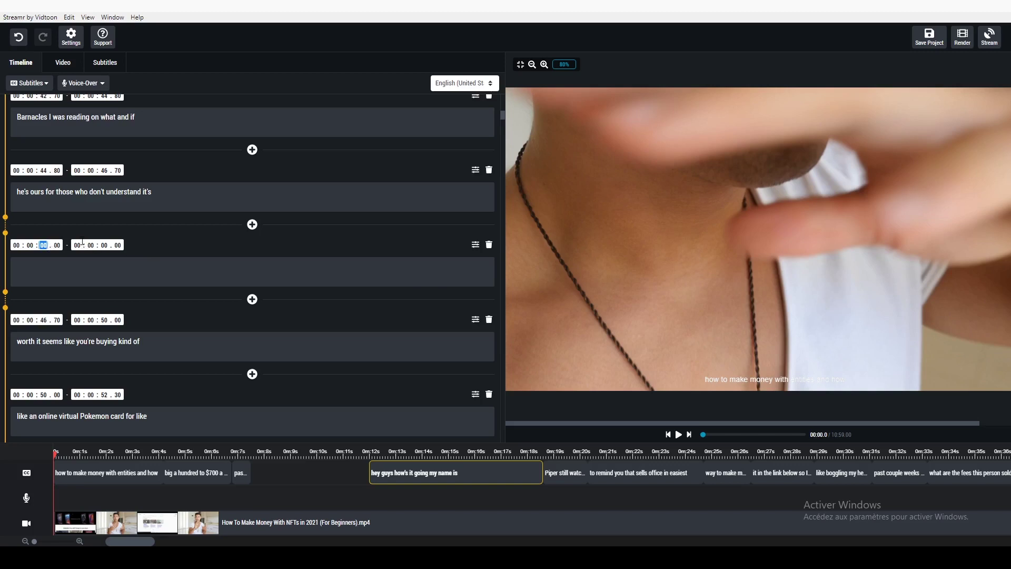
pyautogui.moveTo(484, 471)
pyautogui.mouseDown()
pyautogui.moveTo(438, 471)
pyautogui.moveTo(483, 470)
pyautogui.mouseUp()
pyautogui.click(489, 245)
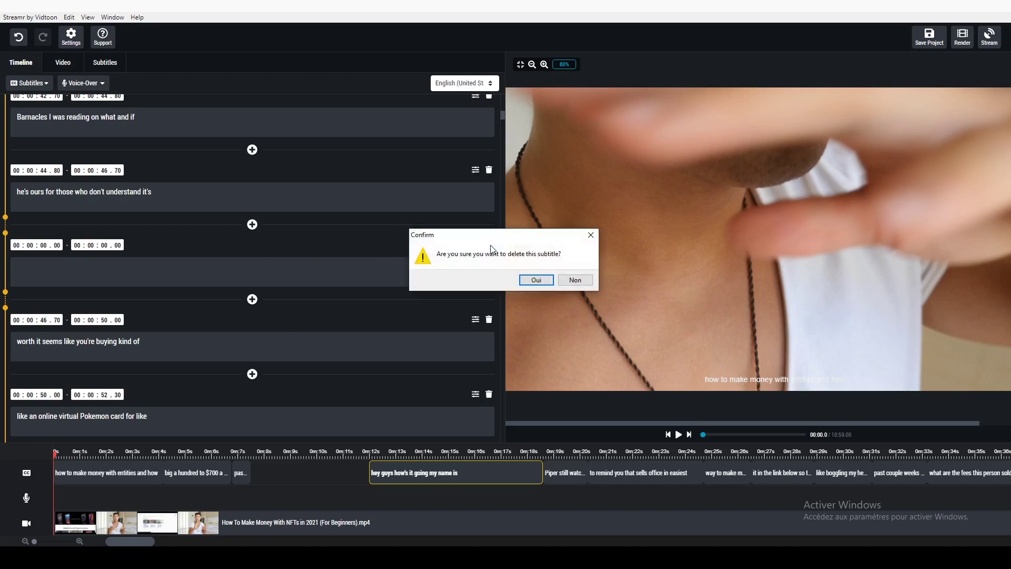
pyautogui.click(531, 283)
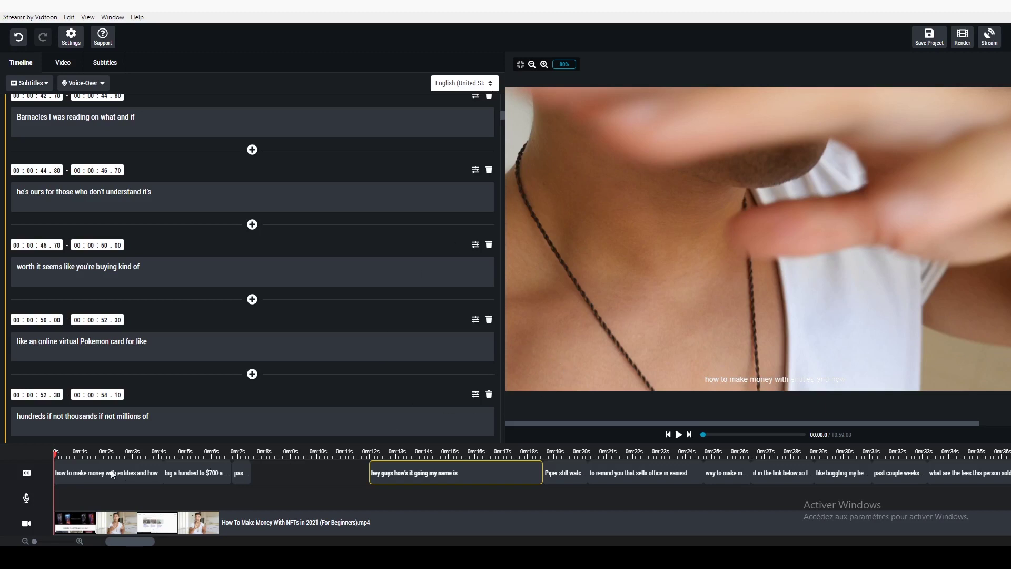
# Move the playhead to about 23 seconds and play a short stretch of the video to check its English subtitles
pyautogui.moveTo(55, 453); pyautogui.dragTo(655, 429)
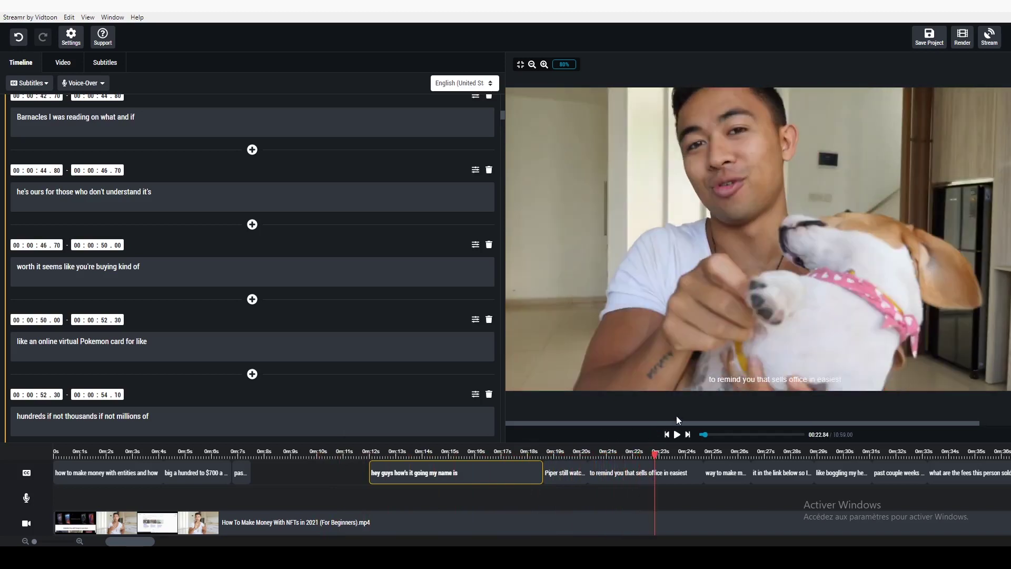
pyautogui.click(678, 435)
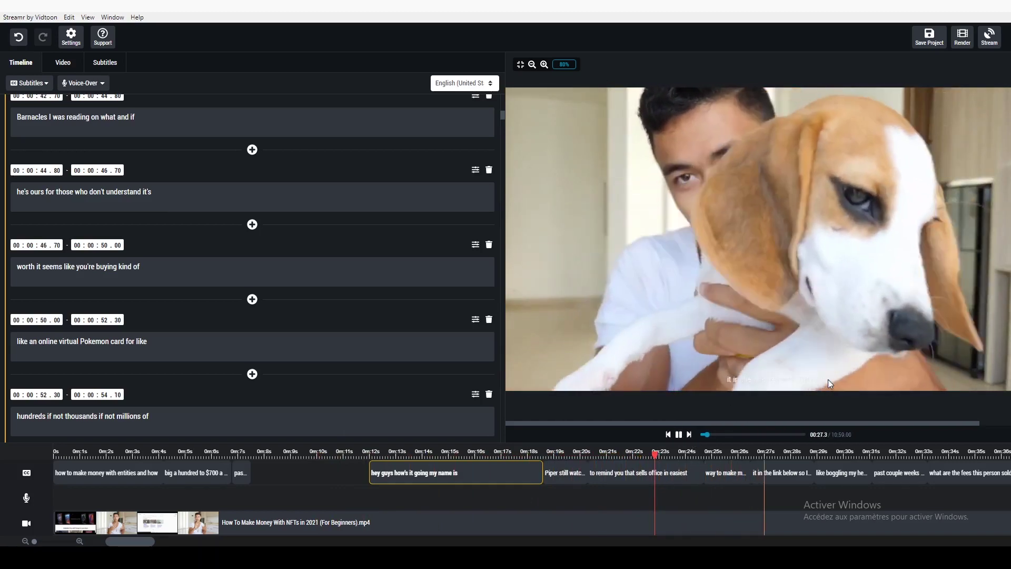
pyautogui.click(678, 435)
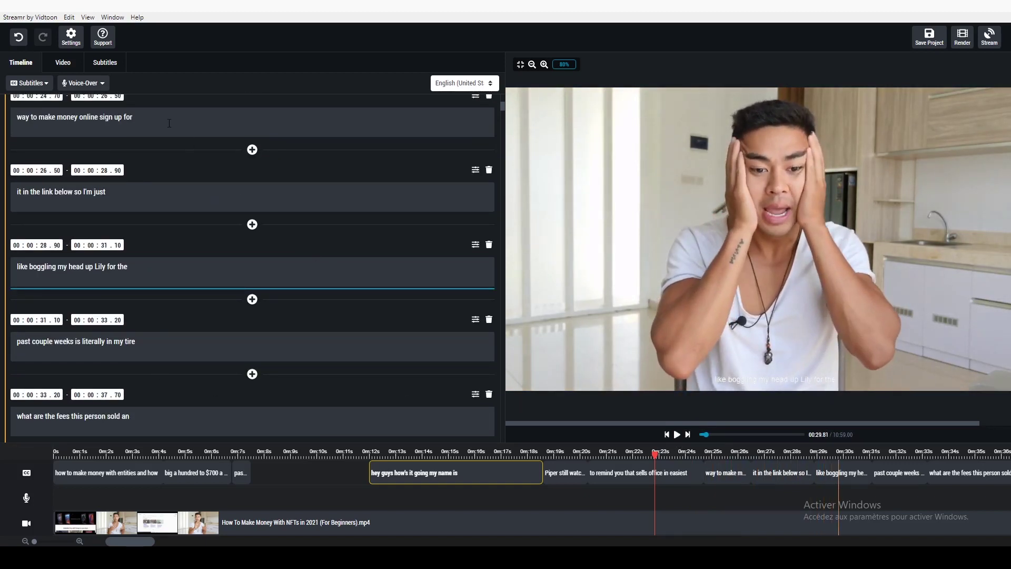
# Translate the subtitles from English (United States) to French
pyautogui.click(37, 84)
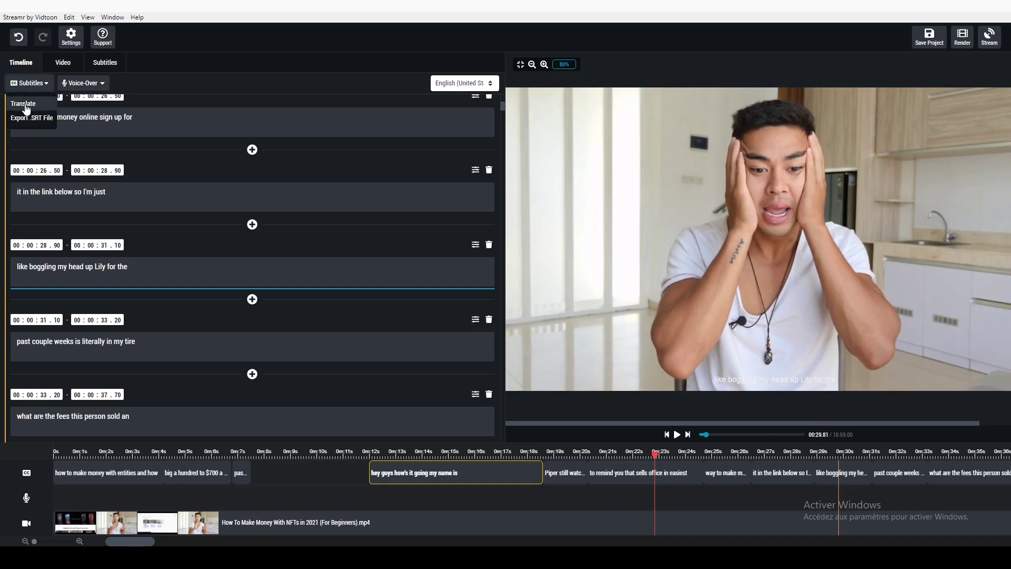
pyautogui.click(26, 109)
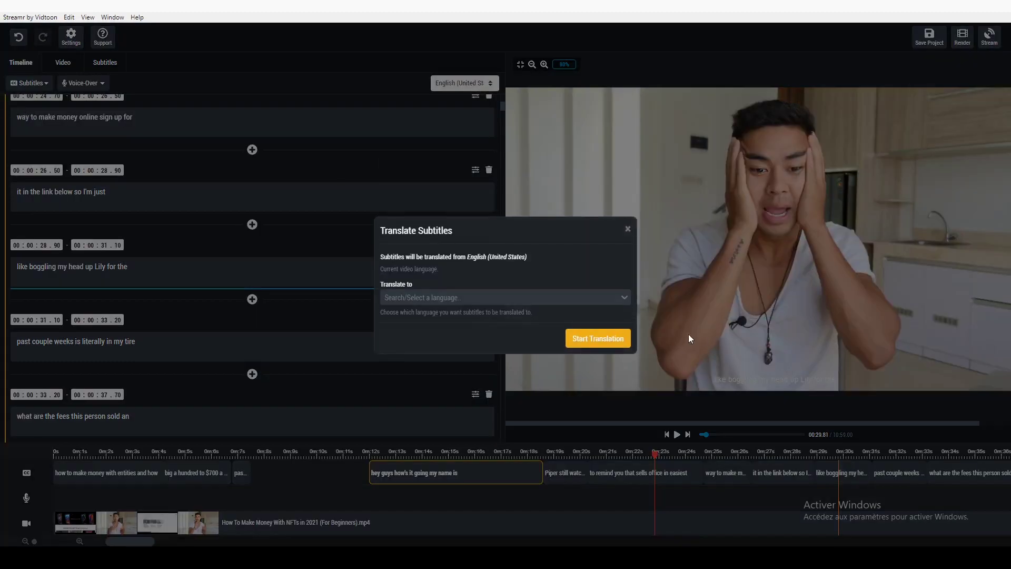
pyautogui.click(488, 298)
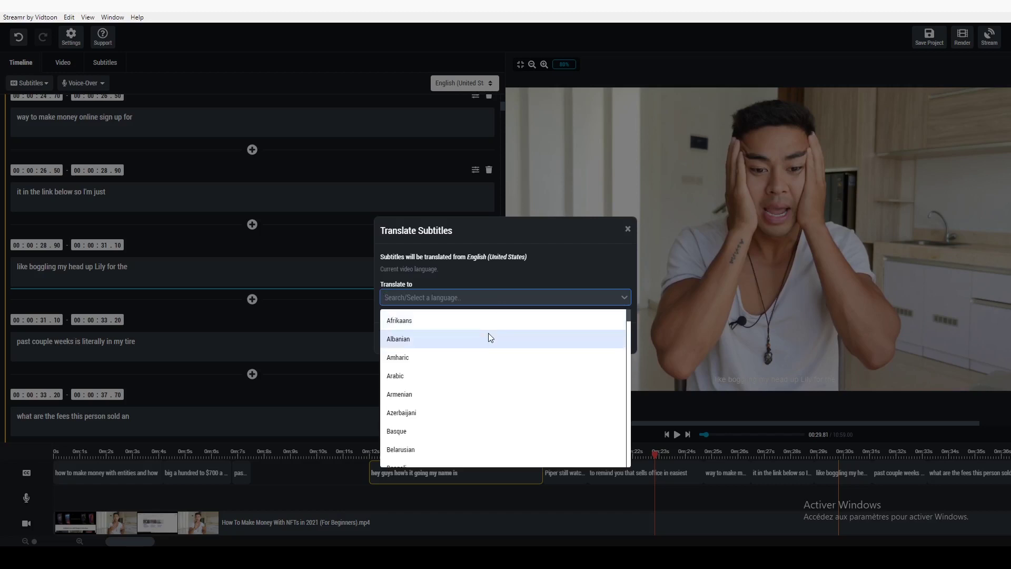
pyautogui.scroll(-7, 490, 337)
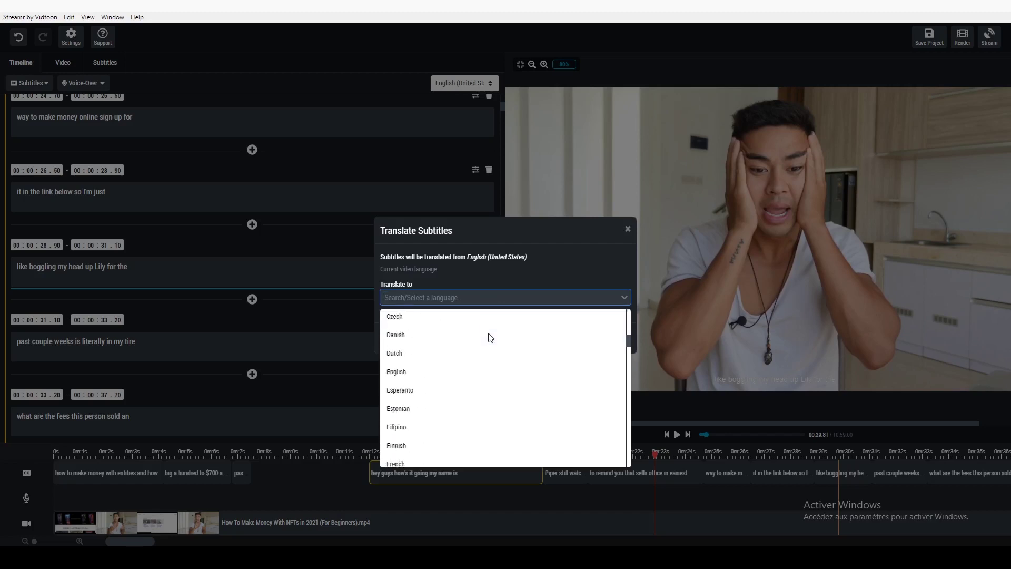
pyautogui.scroll(-1, 489, 338)
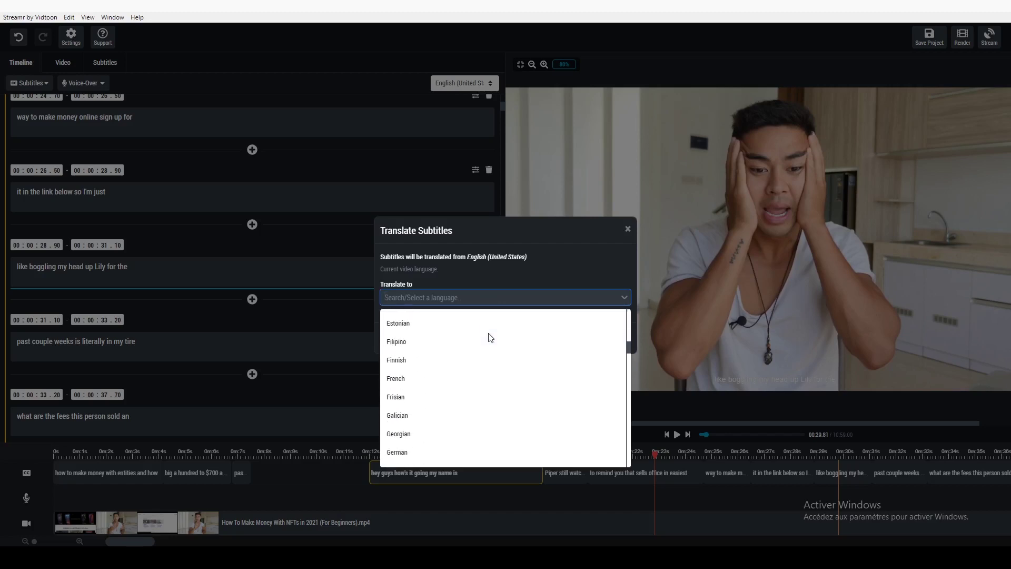
pyautogui.click(403, 375)
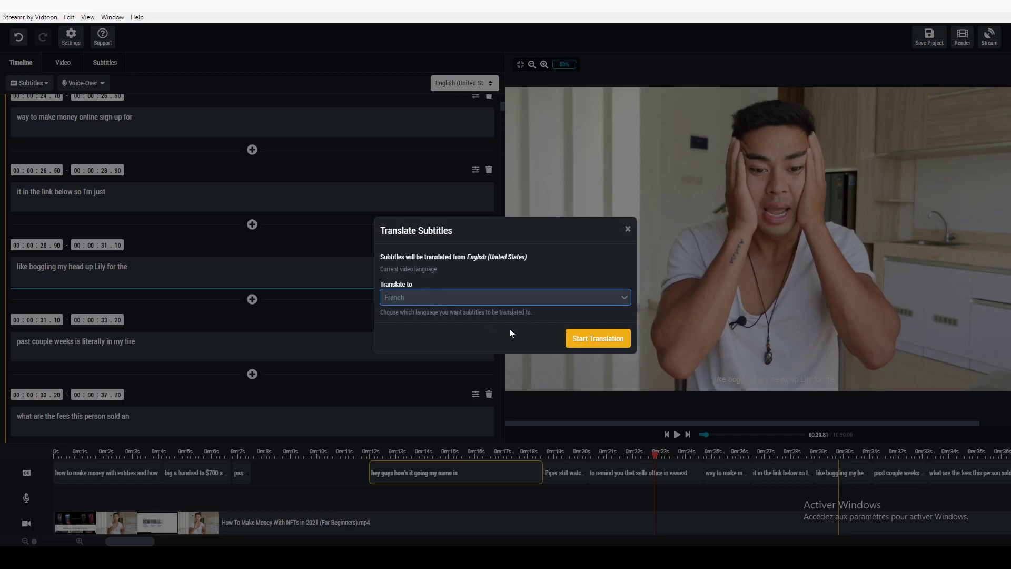
pyautogui.click(603, 342)
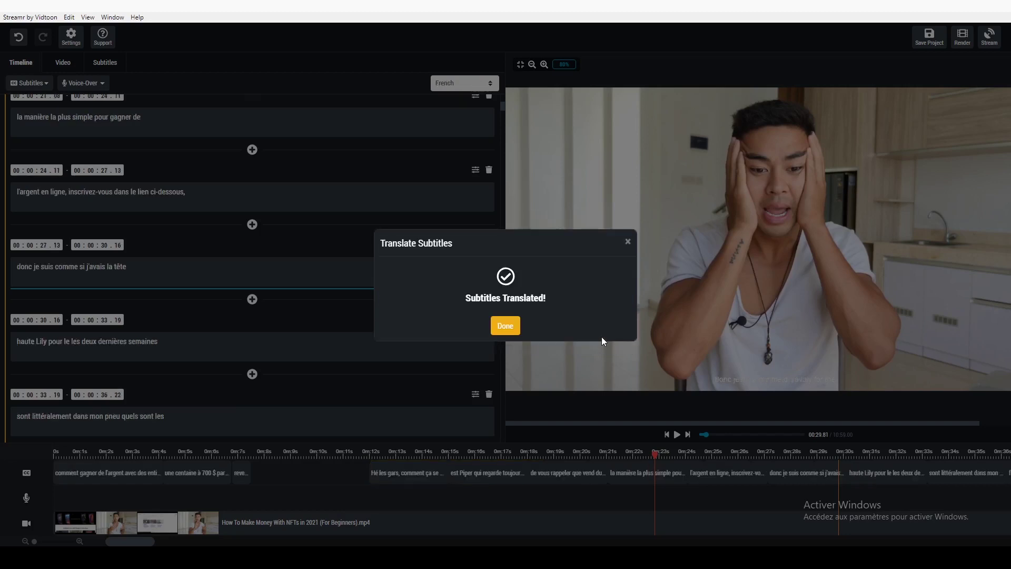
pyautogui.click(506, 330)
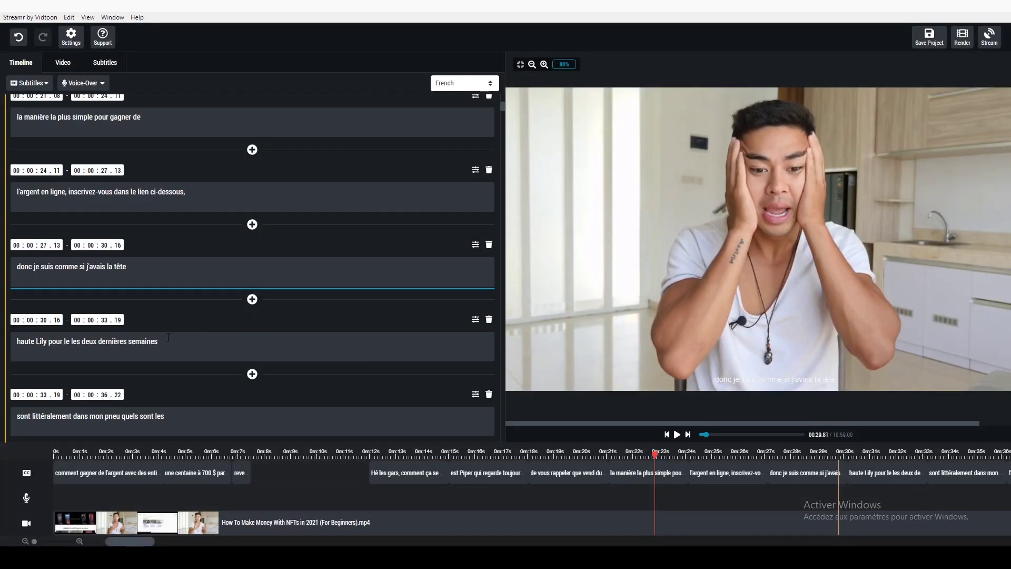
# Review the French subtitle lines from the start of the video through about 1 minute 30 seconds
pyautogui.scroll(5, 169, 336)
pyautogui.scroll(2, 169, 336)
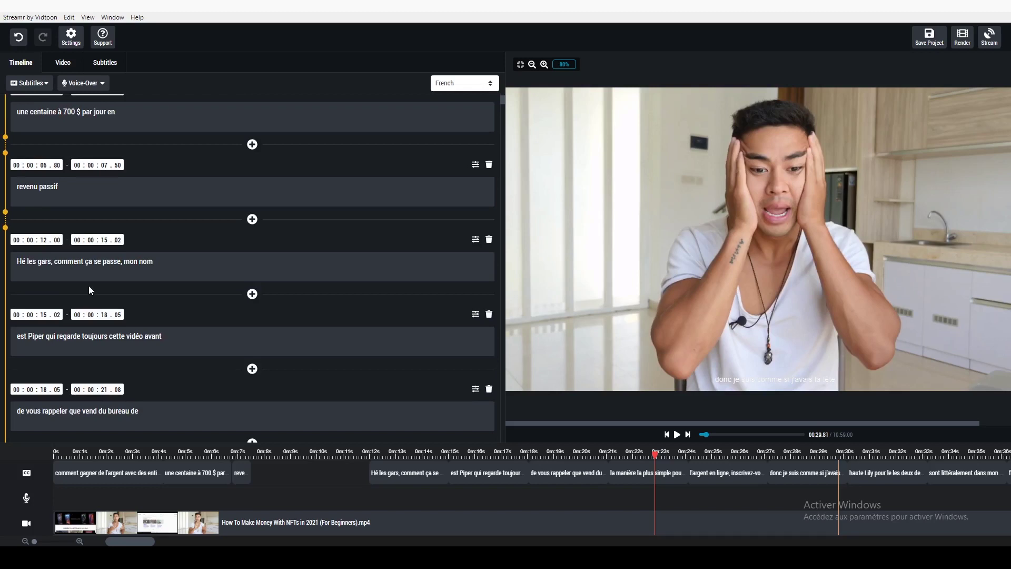
pyautogui.scroll(2, 90, 285)
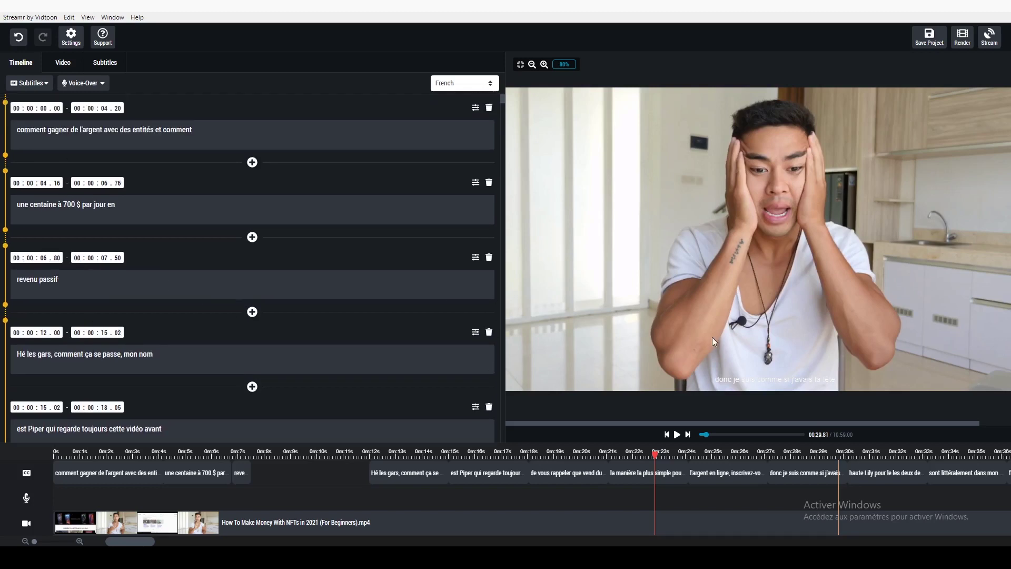
pyautogui.click(235, 298)
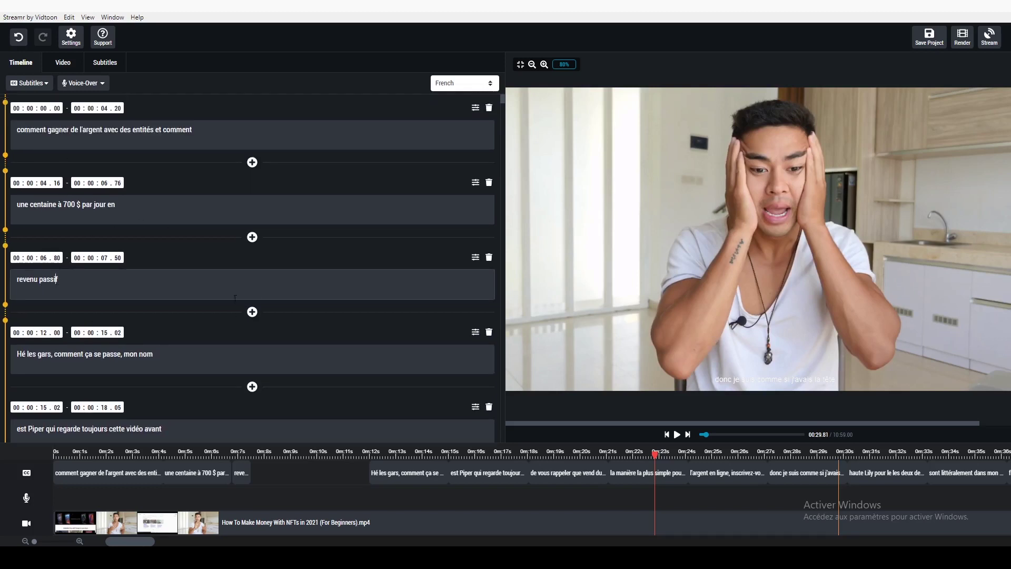
pyautogui.scroll(-12, 287, 325)
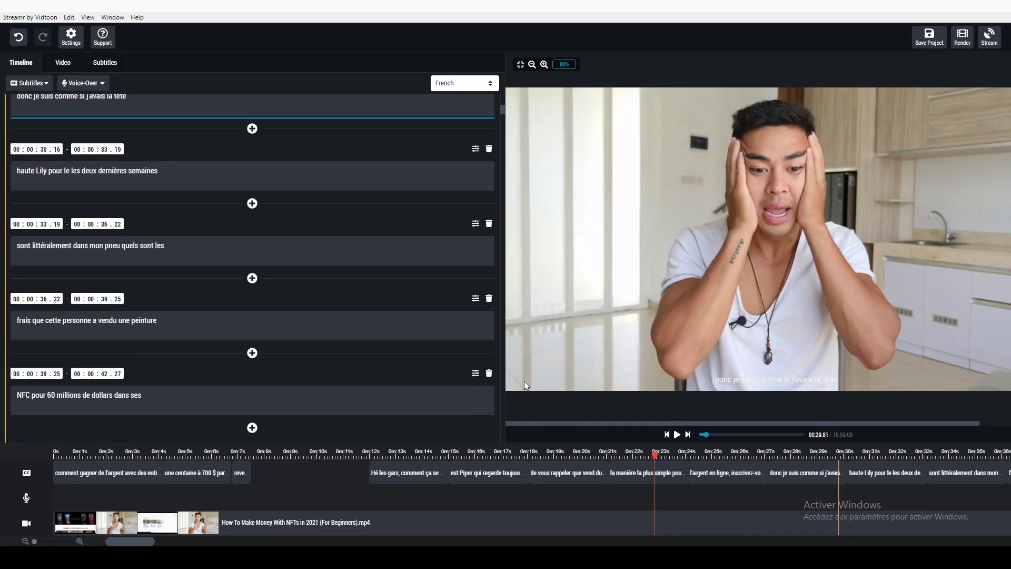
pyautogui.scroll(-6, 178, 338)
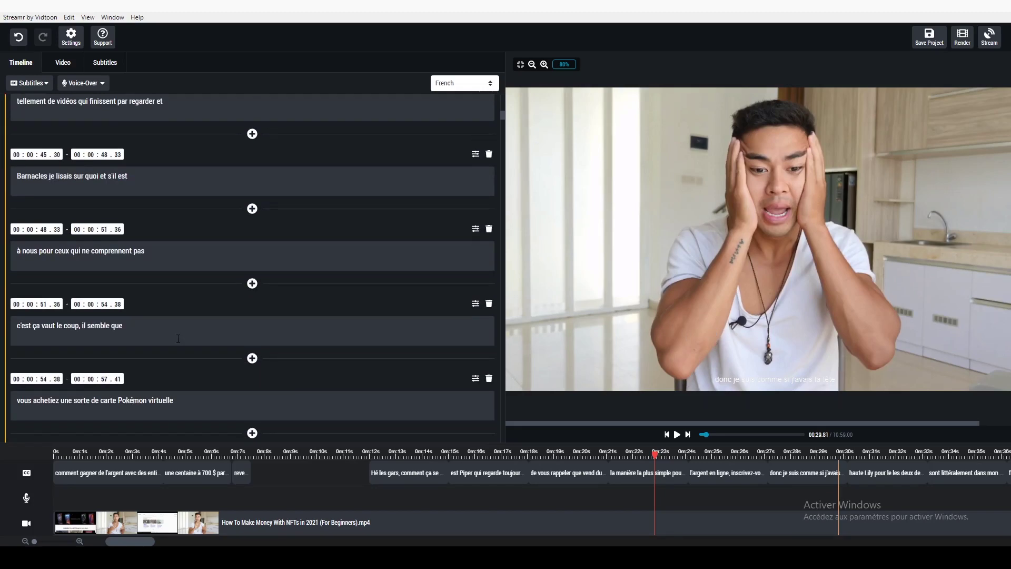
pyautogui.scroll(-13, 178, 338)
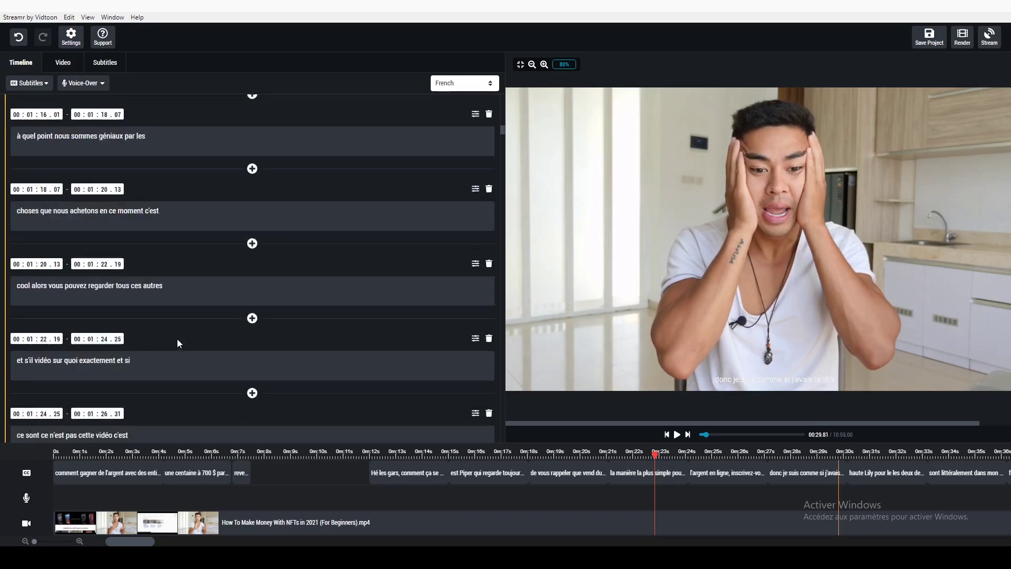
pyautogui.scroll(-2, 177, 339)
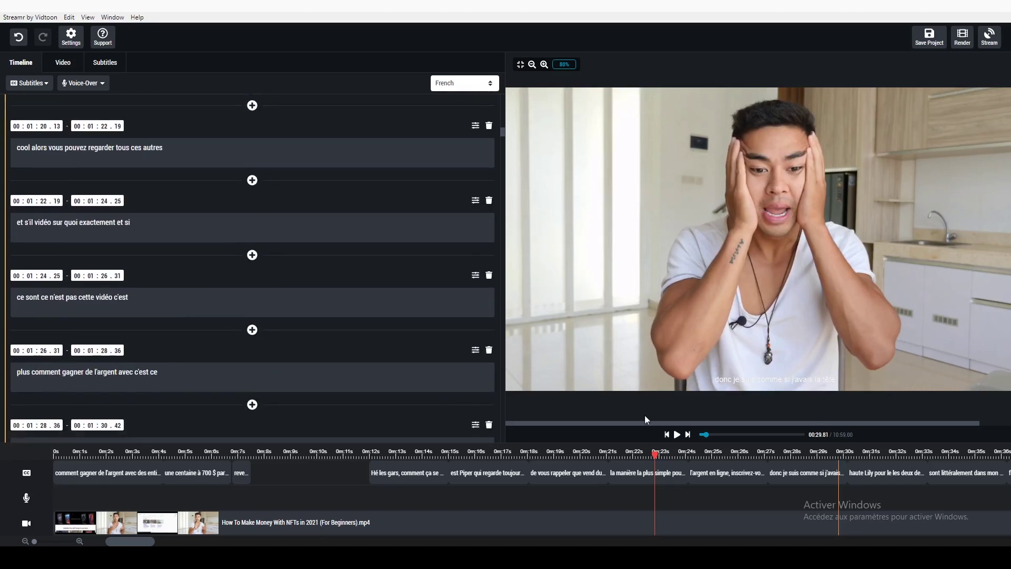
# Play a short stretch of the video to check the French subtitles, and return to the first subtitle line
pyautogui.click(677, 435)
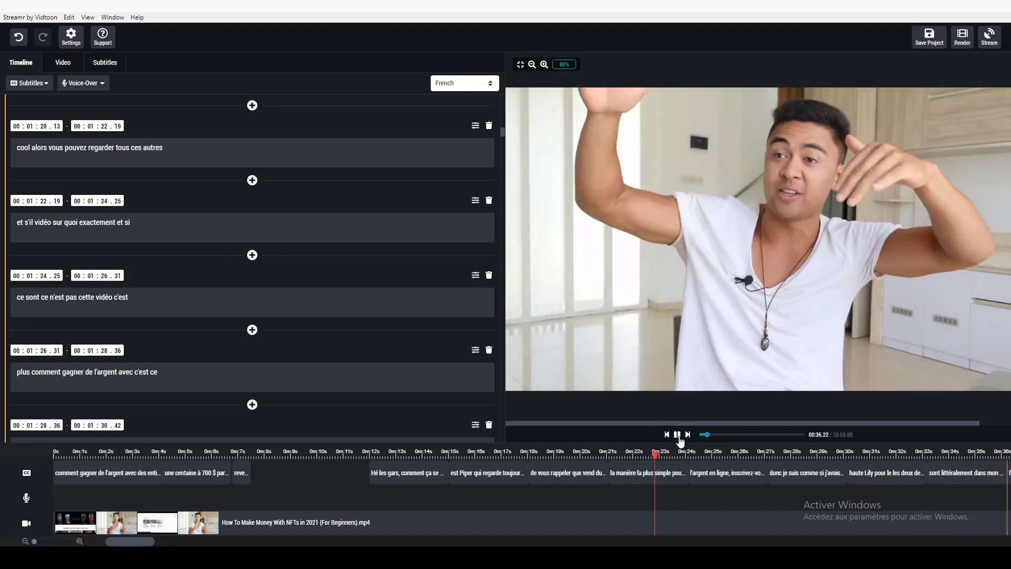
pyautogui.click(680, 440)
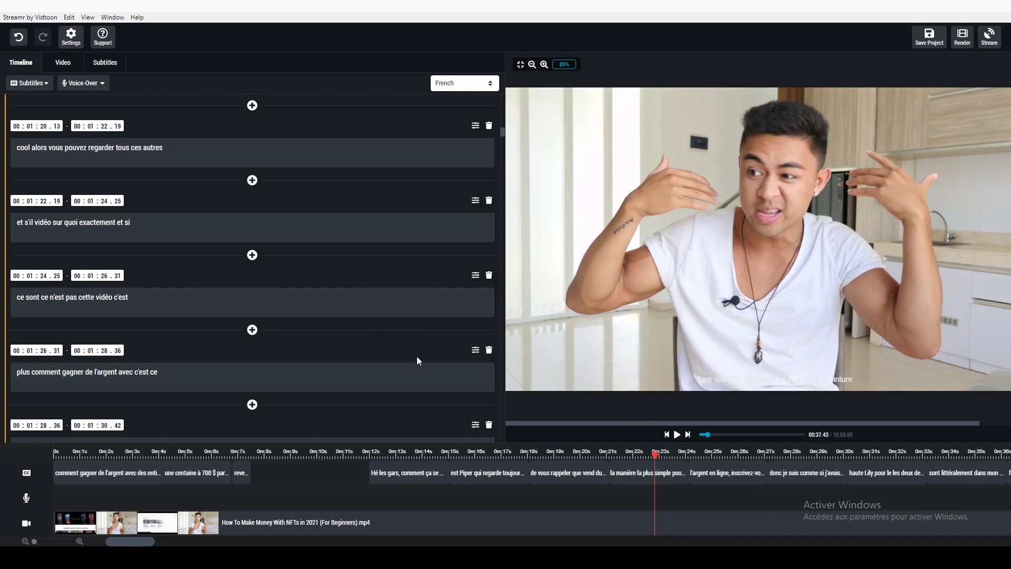
pyautogui.scroll(10, 416, 356)
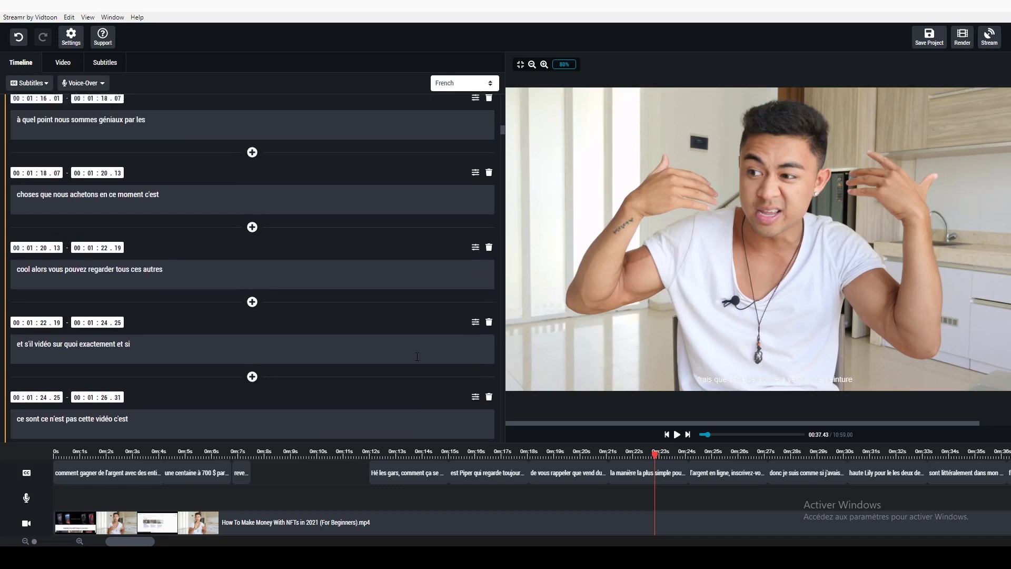
pyautogui.scroll(15, 417, 356)
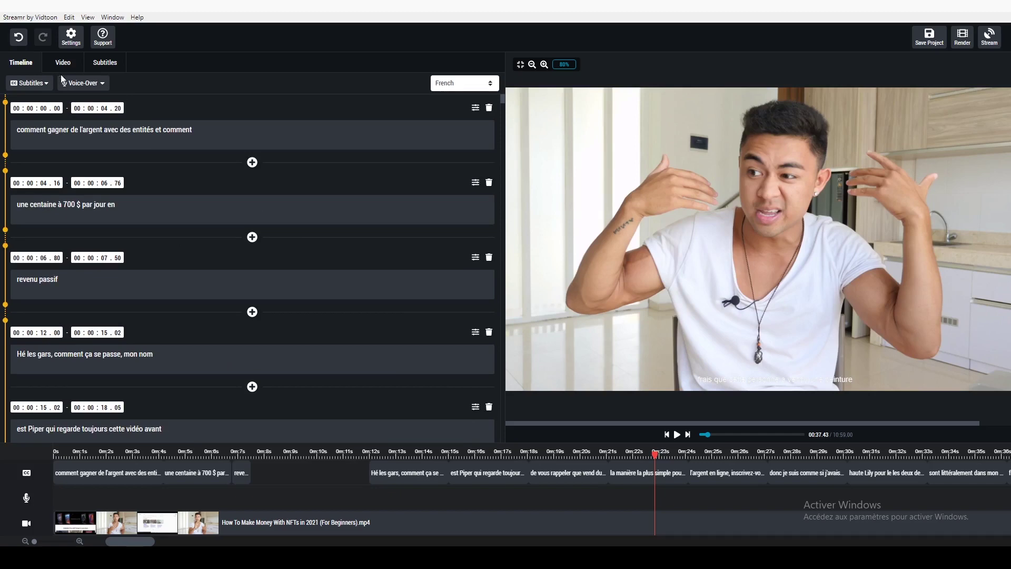
# Open the French voice-over options and preview the male WaveNet voice fr-FR-Wavenet-B on the first subtitle
pyautogui.click(81, 84)
pyautogui.click(73, 104)
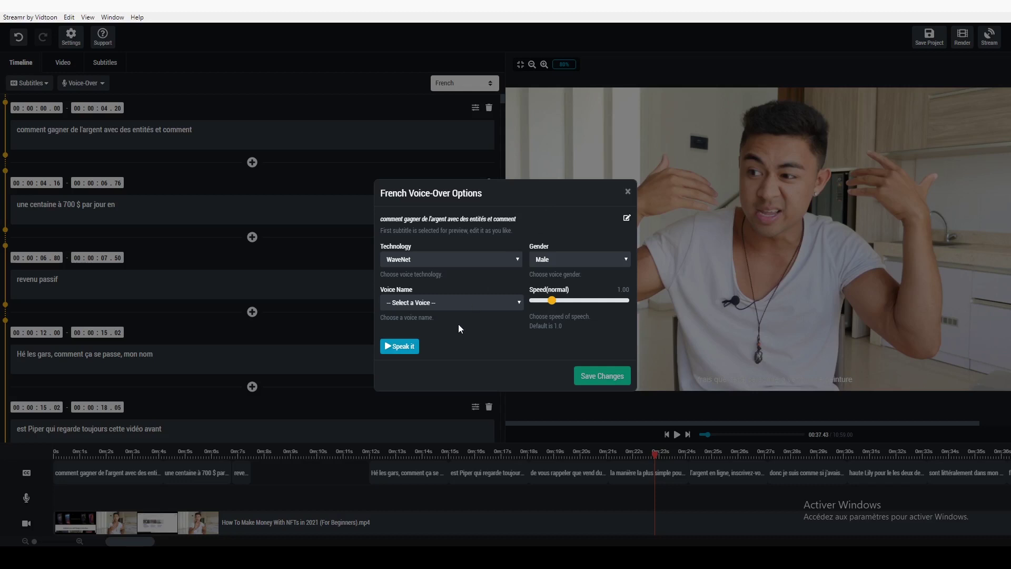
pyautogui.click(410, 346)
pyautogui.click(418, 303)
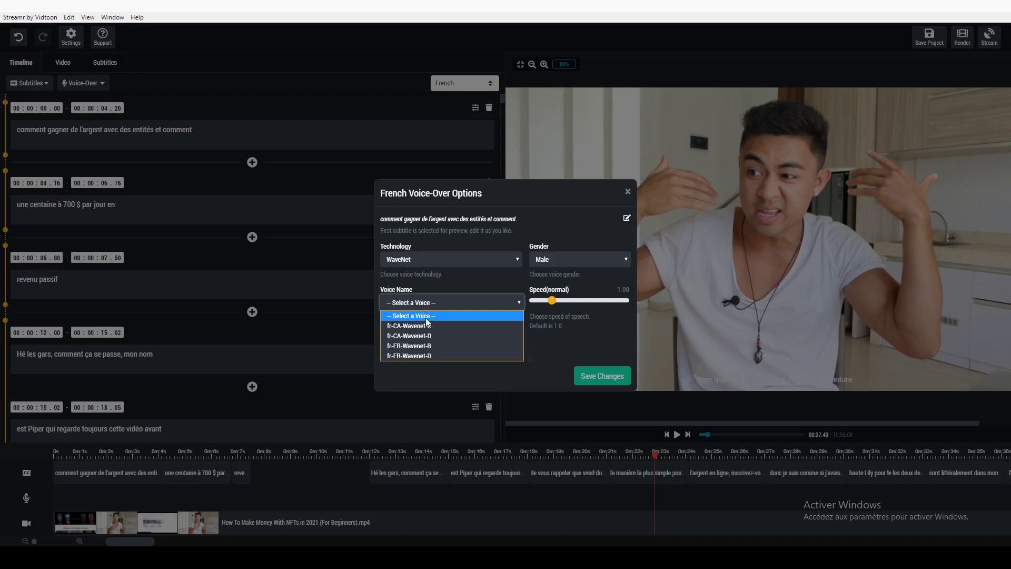
pyautogui.click(436, 346)
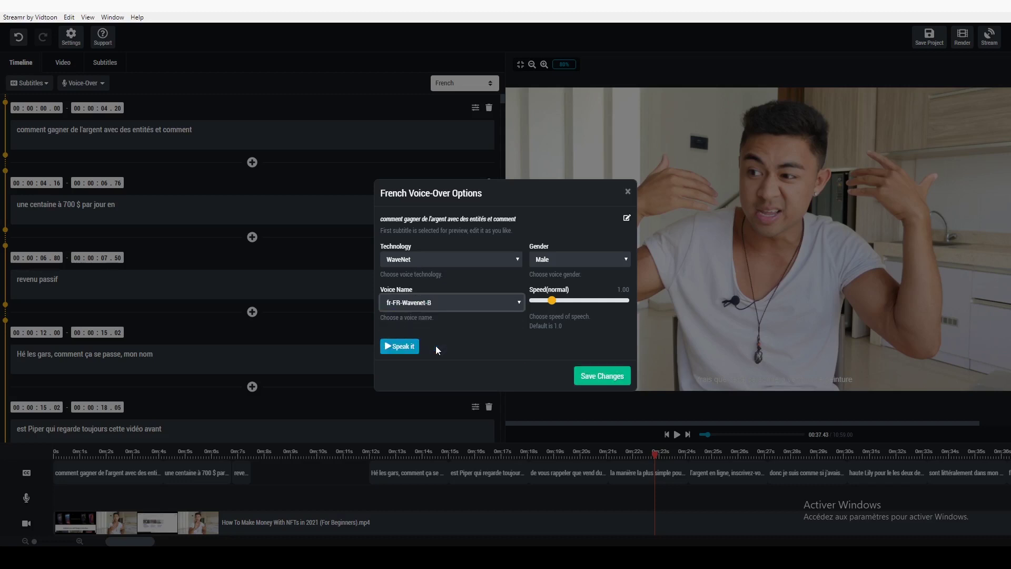
pyautogui.click(399, 304)
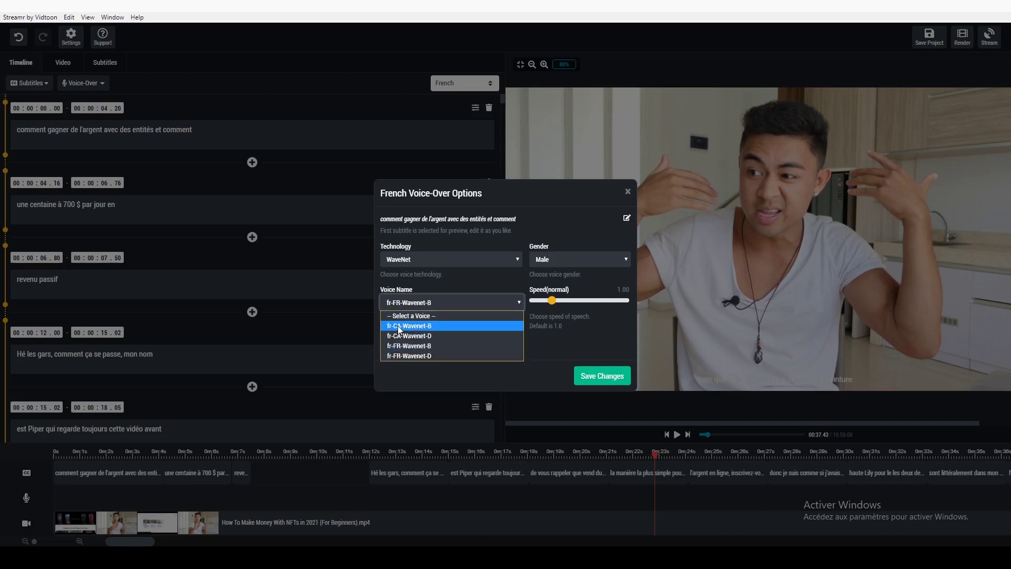
pyautogui.click(405, 302)
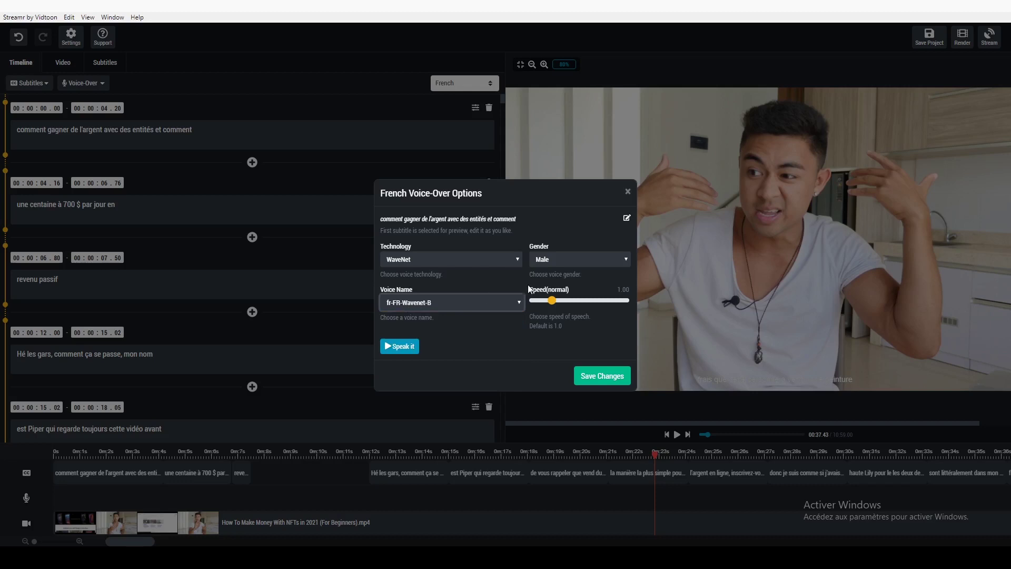
pyautogui.click(560, 257)
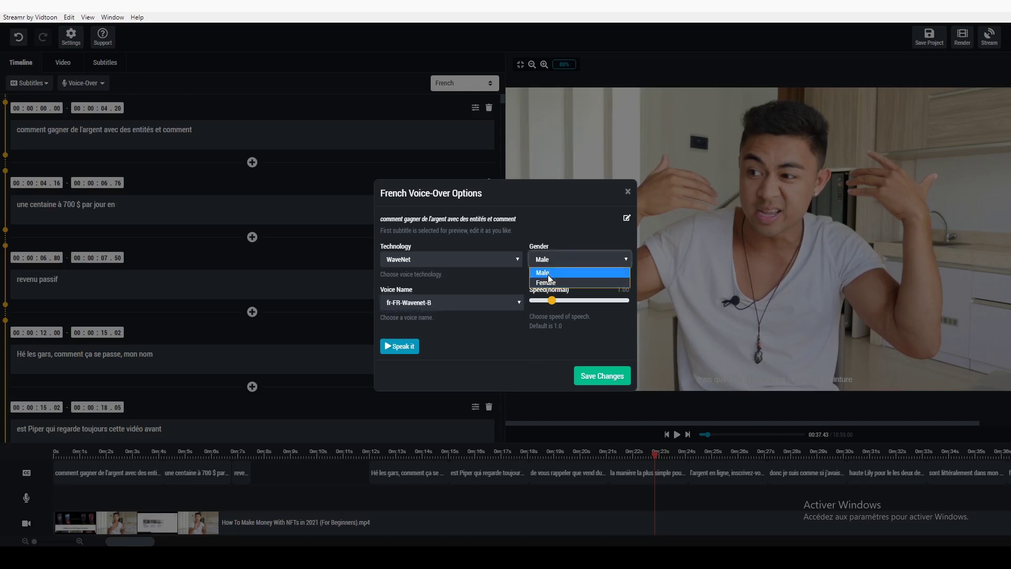
pyautogui.click(546, 270)
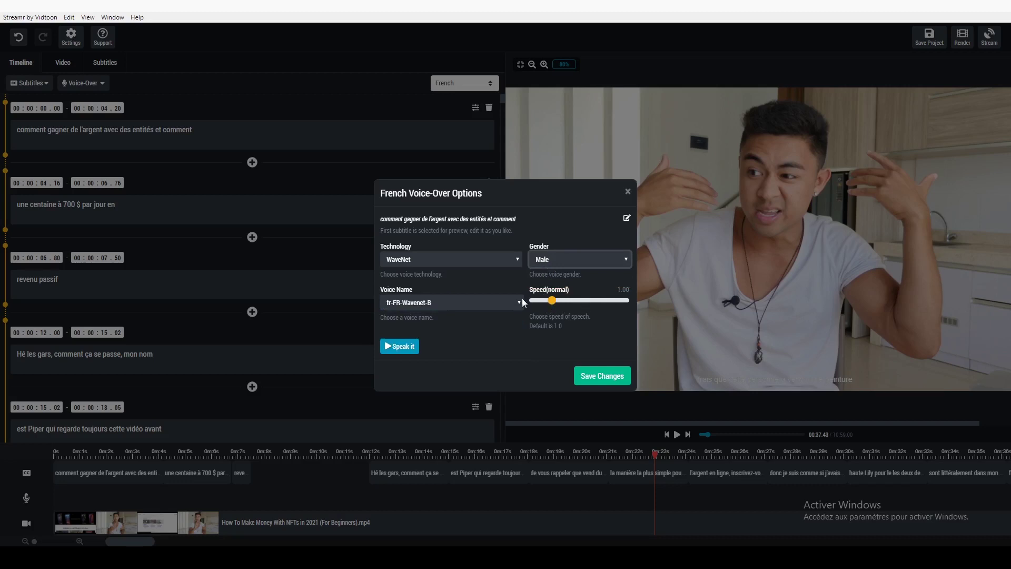
pyautogui.click(393, 348)
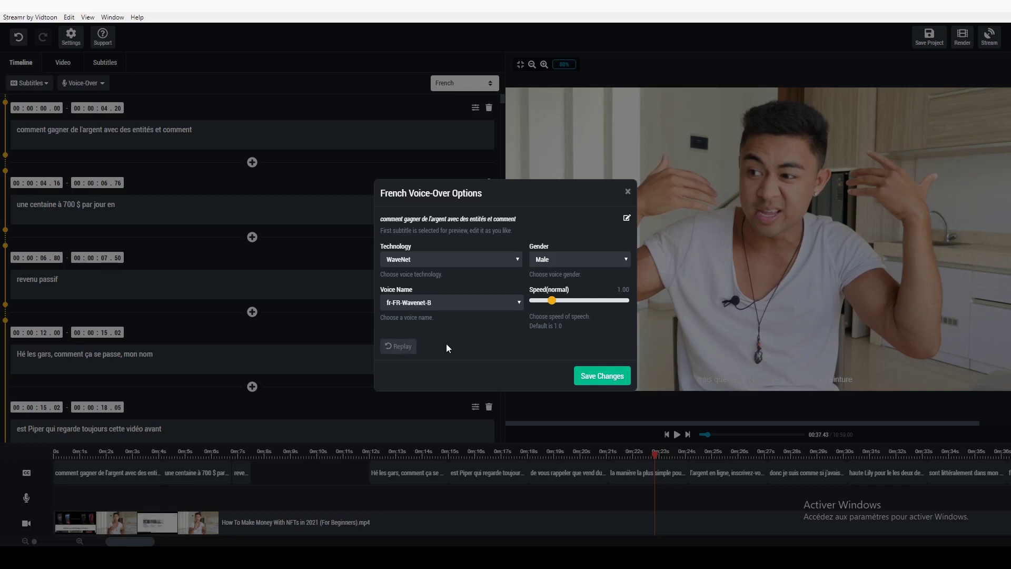
# Switch the voice gender to Female and preview the voices fr-FR-Wavenet-E, fr-FR-Wavenet-A and fr-FR-Wavenet-C
pyautogui.click(588, 260)
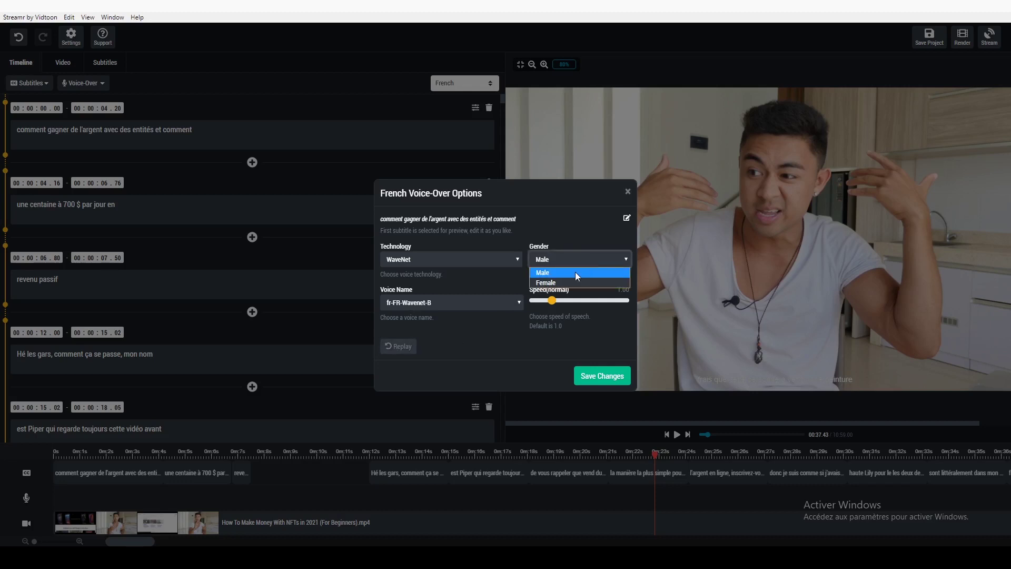
pyautogui.click(563, 282)
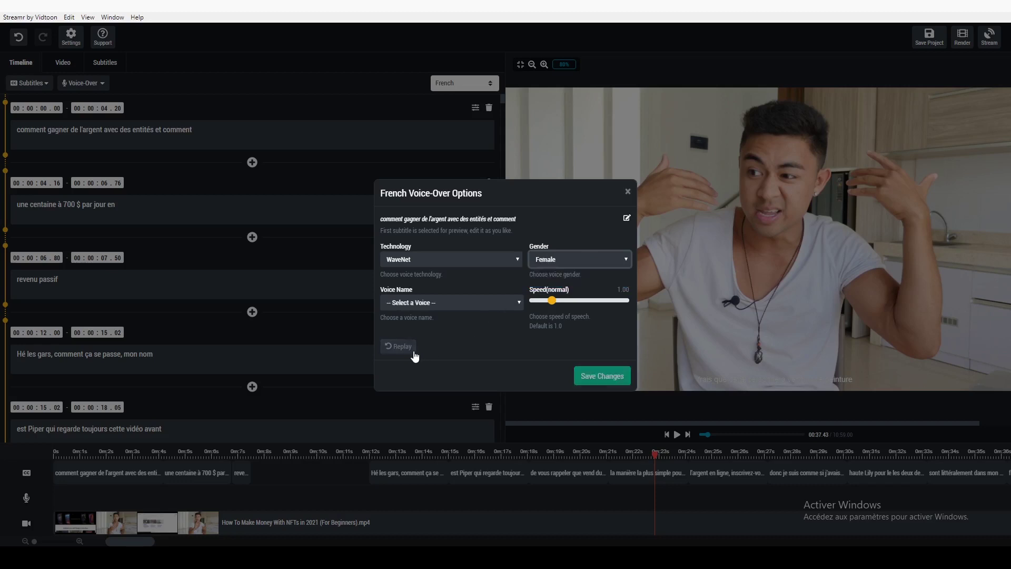
pyautogui.click(423, 304)
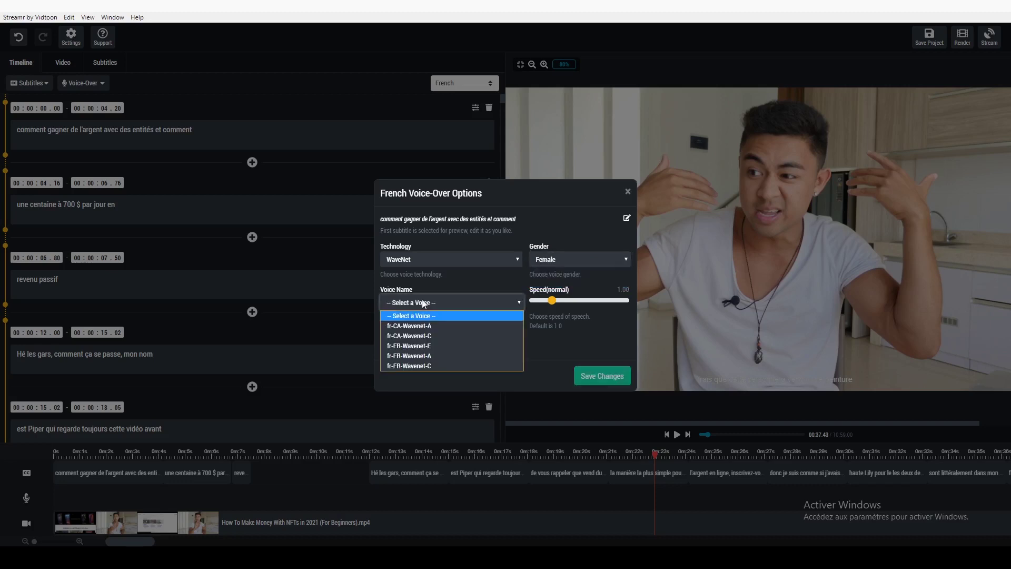
pyautogui.click(420, 346)
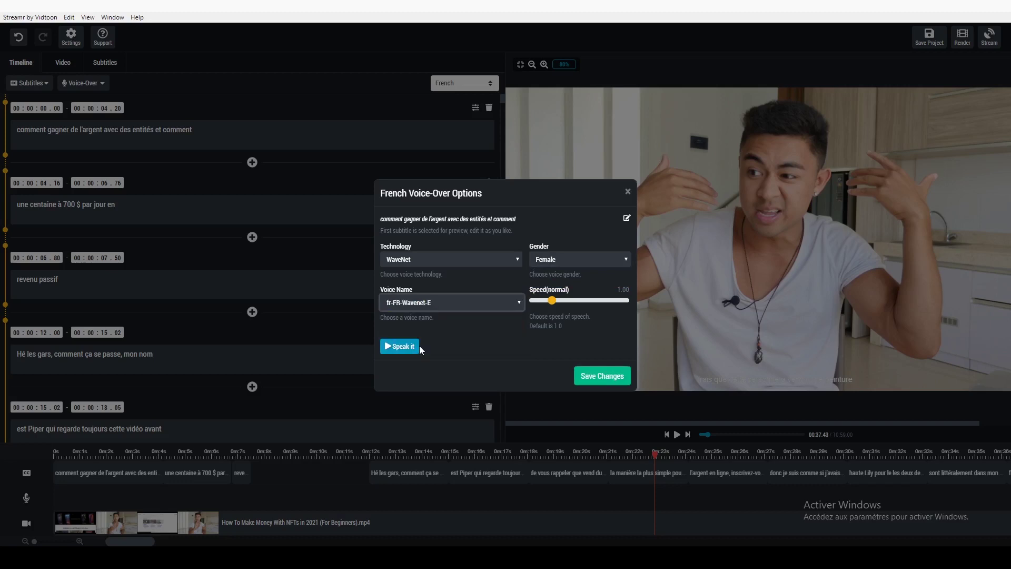
pyautogui.click(392, 348)
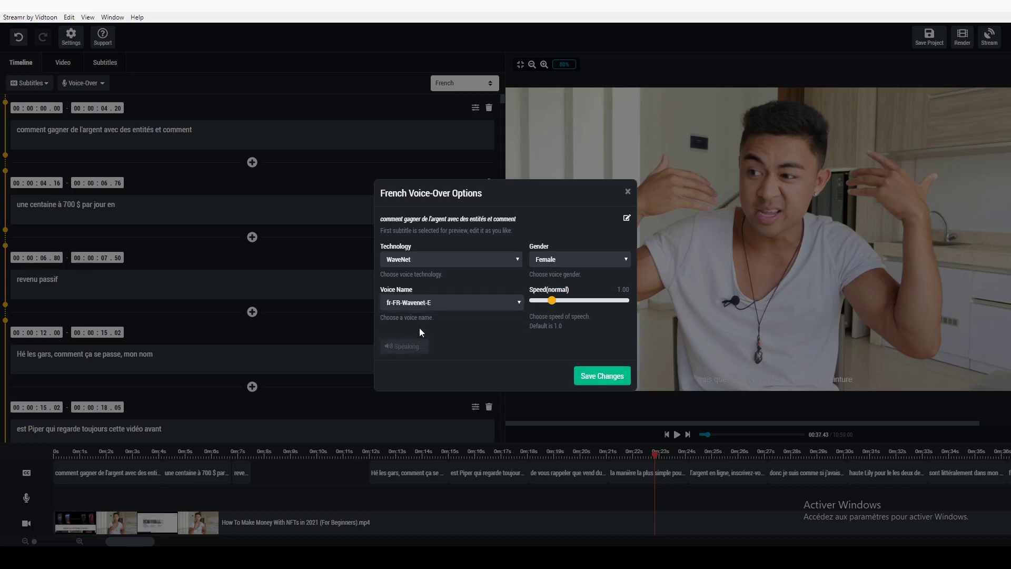
pyautogui.click(441, 299)
pyautogui.click(419, 354)
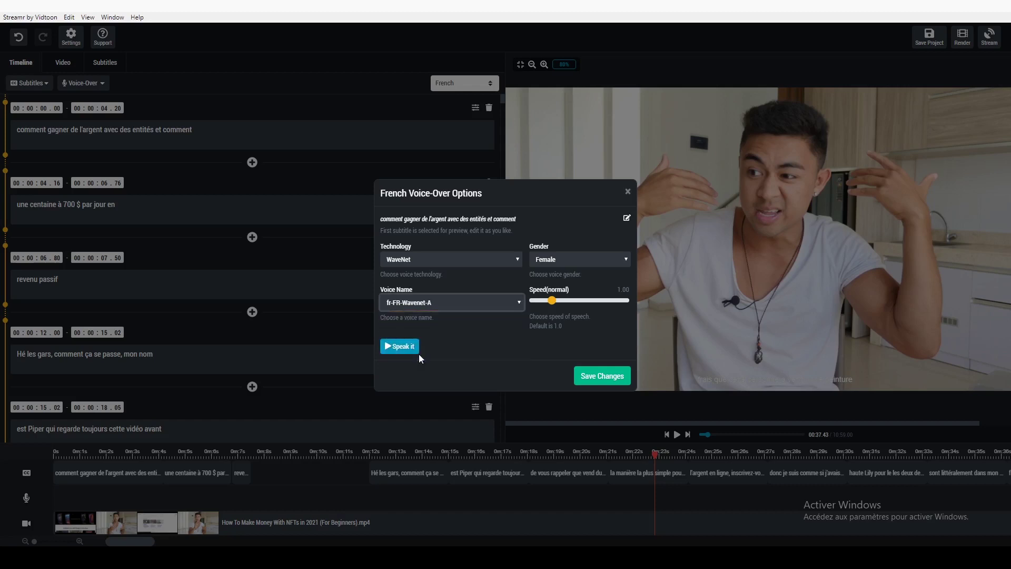
pyautogui.click(414, 345)
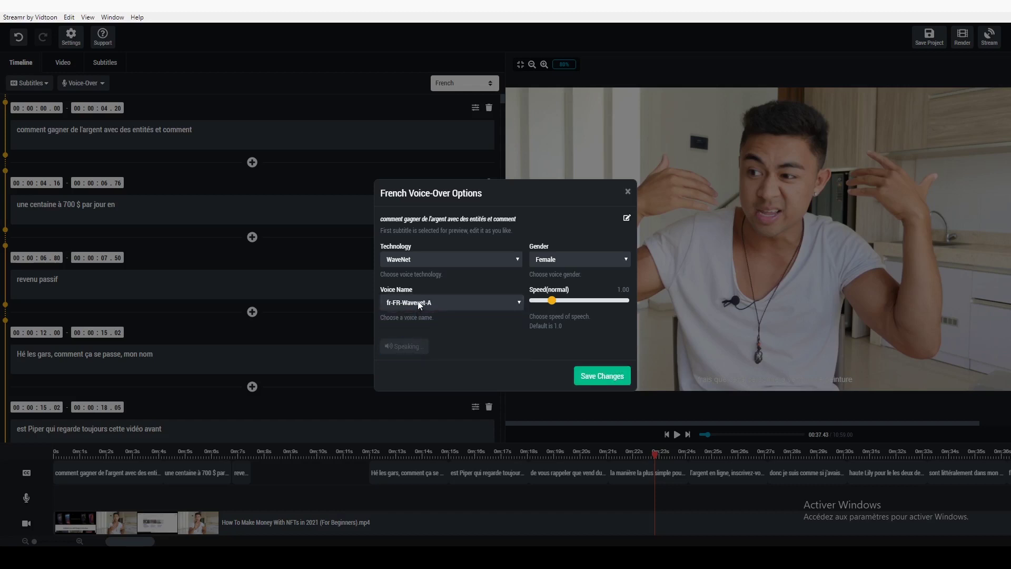
pyautogui.click(420, 305)
pyautogui.click(412, 365)
pyautogui.click(409, 346)
# Set the voice gender to Male, preview the voice fr-FR-Wavenet-D and save the voice-over options
pyautogui.click(549, 259)
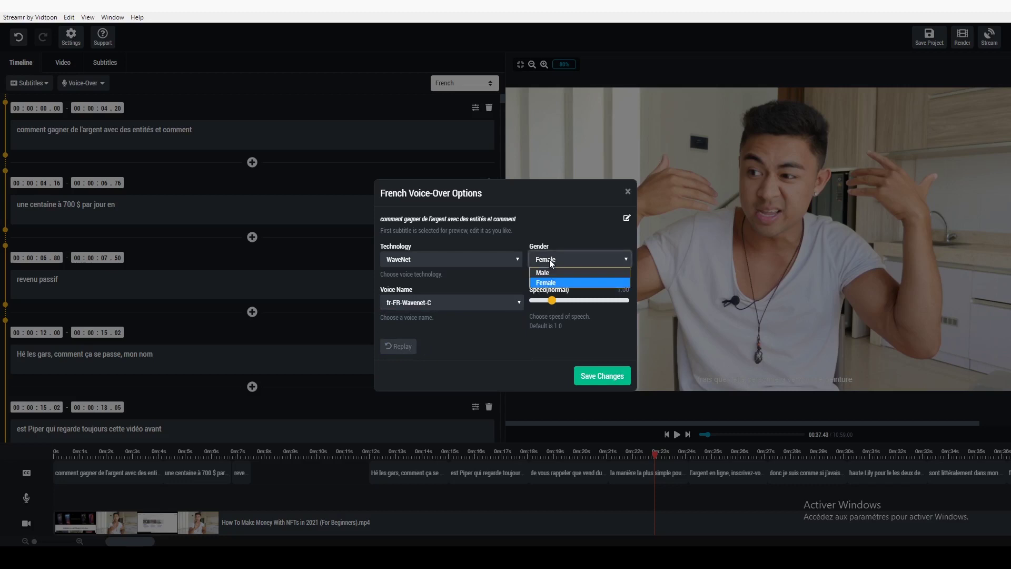
pyautogui.click(549, 267)
pyautogui.click(414, 304)
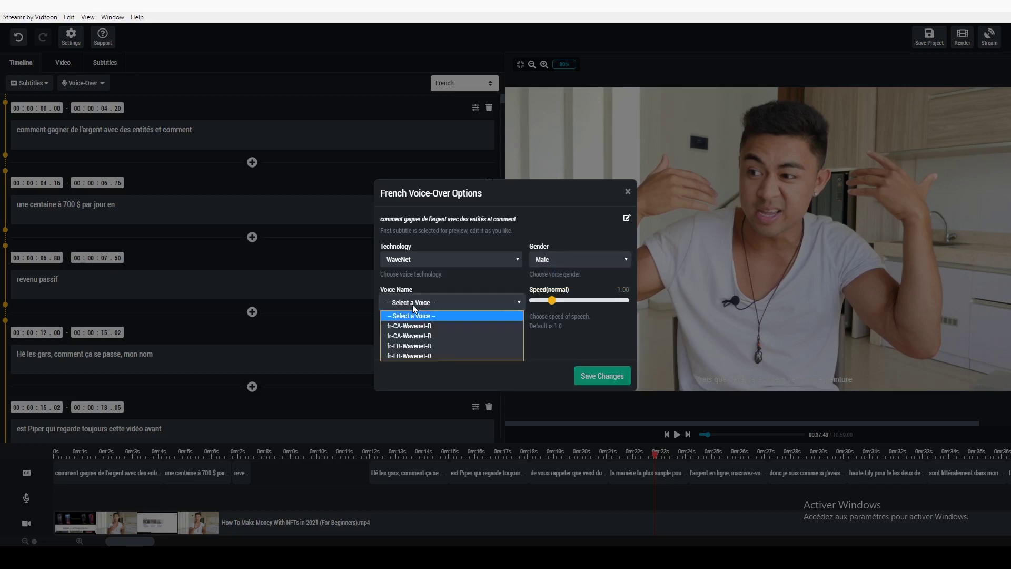
pyautogui.click(415, 356)
pyautogui.click(411, 352)
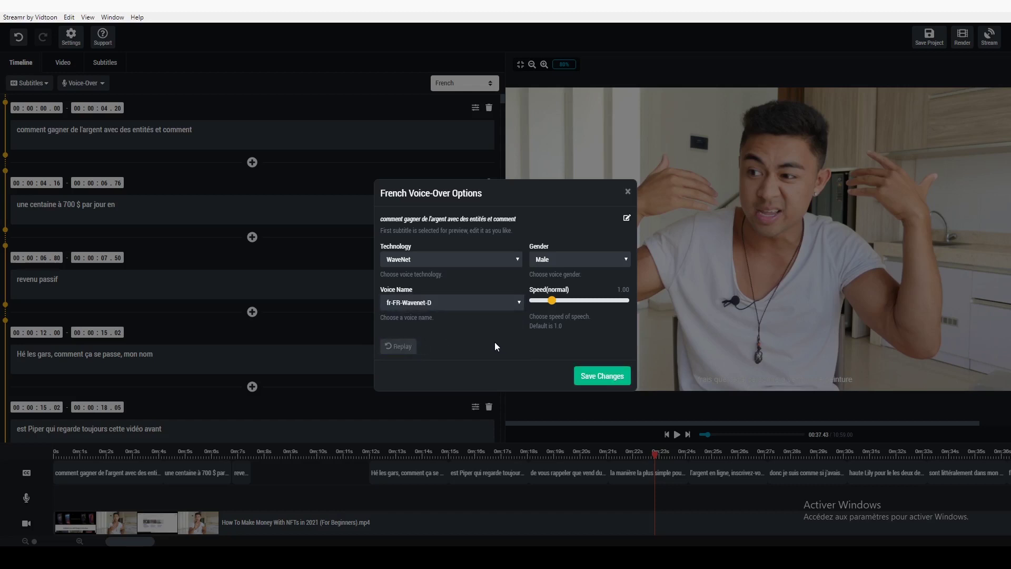
pyautogui.click(601, 376)
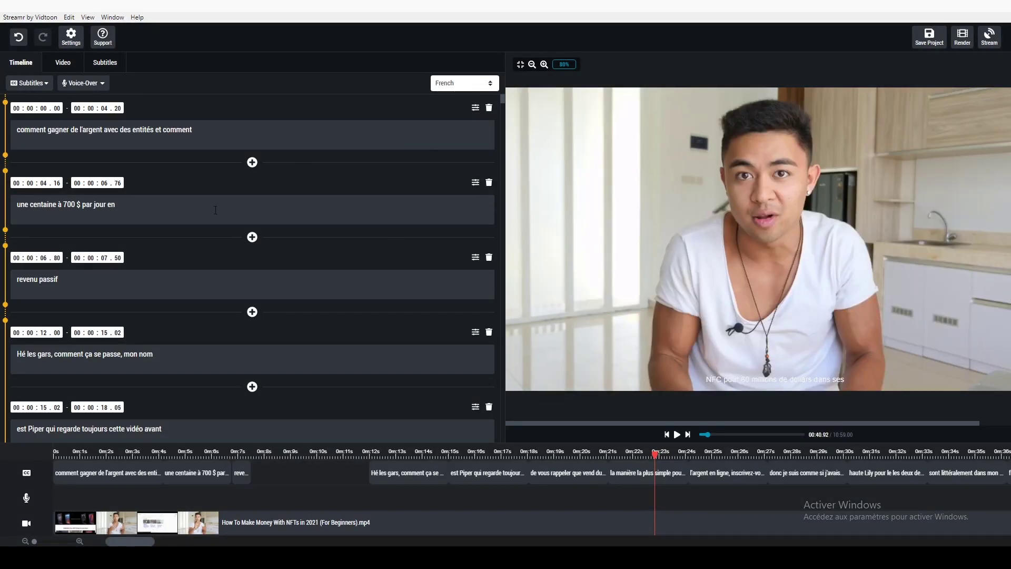
# Generate the French voice-over for all subtitles and close the completed dialog
pyautogui.click(84, 84)
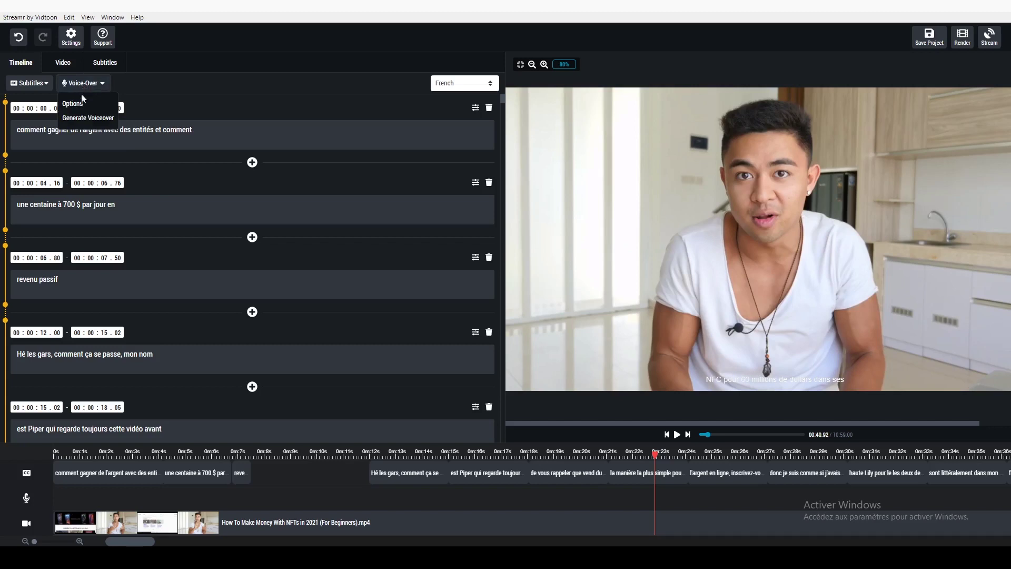
pyautogui.click(76, 121)
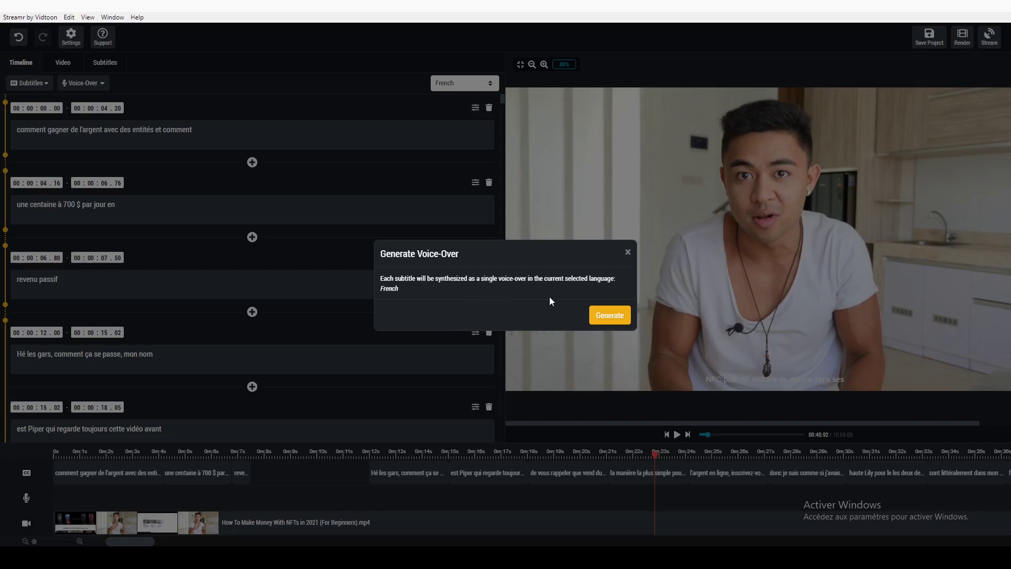
pyautogui.click(599, 318)
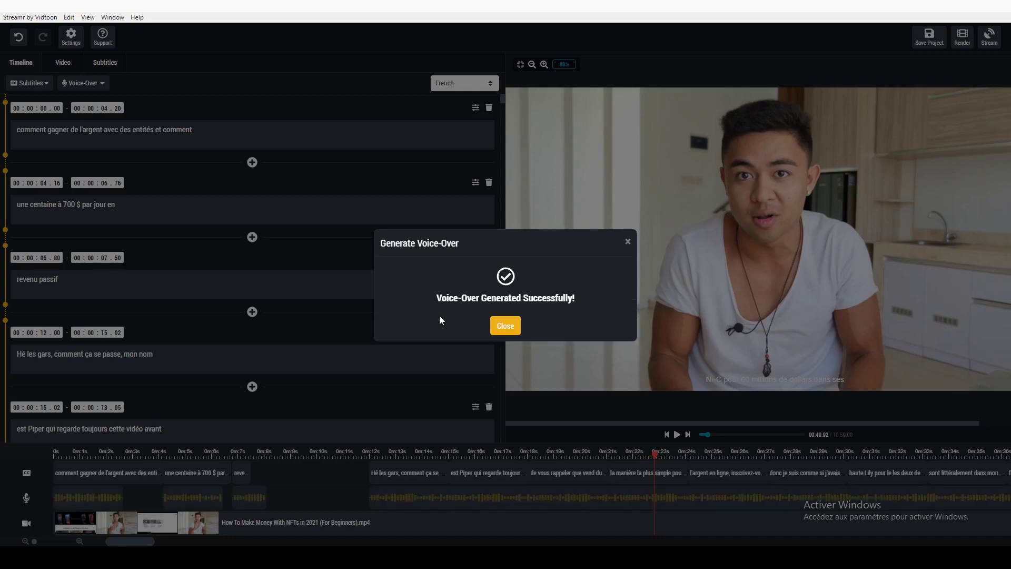
pyautogui.click(508, 325)
# Play the video from about 26 seconds to check the French voice-over, and open the video sound settings
pyautogui.scroll(-5, 463, 391)
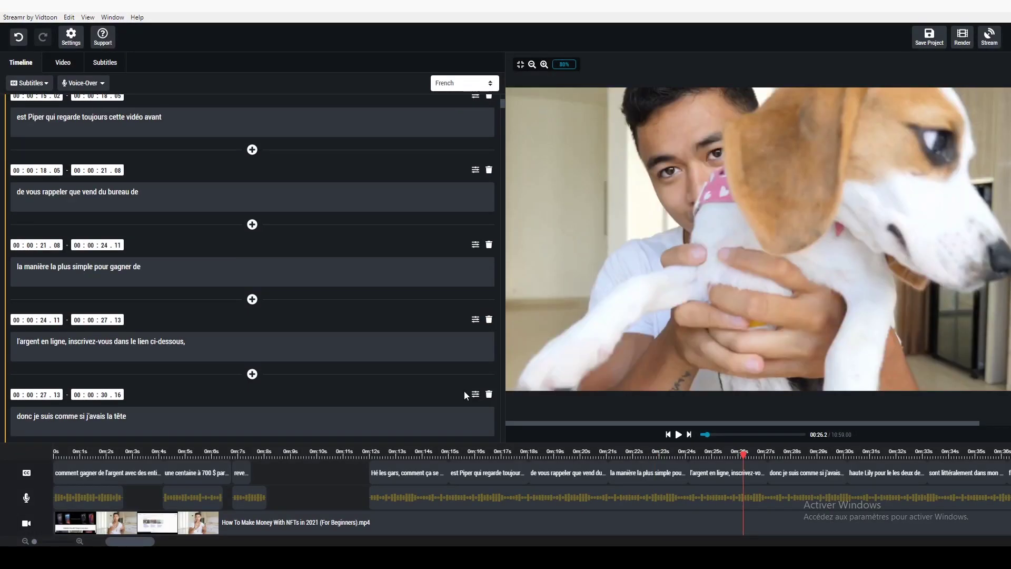
pyautogui.click(679, 435)
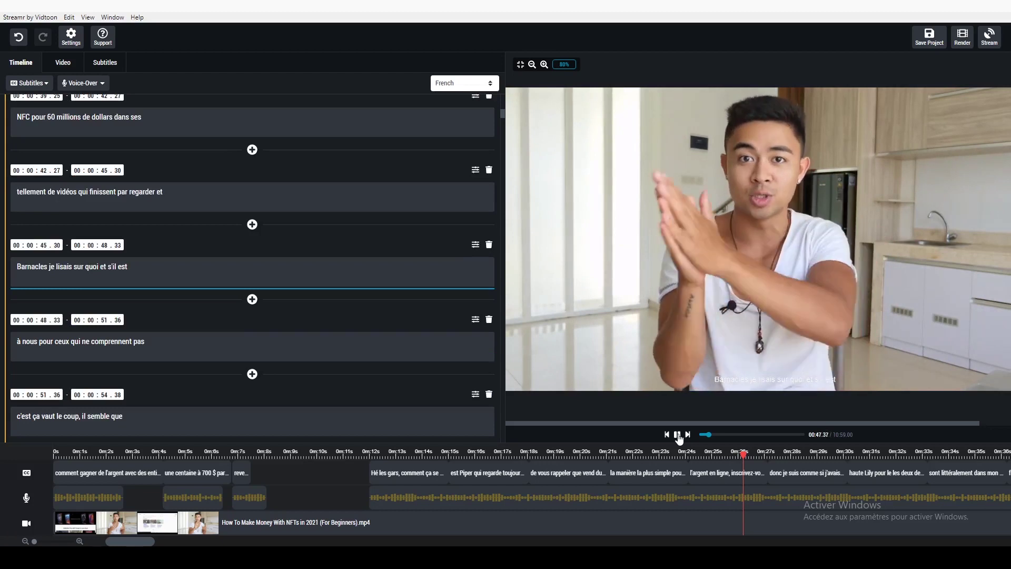
pyautogui.click(678, 434)
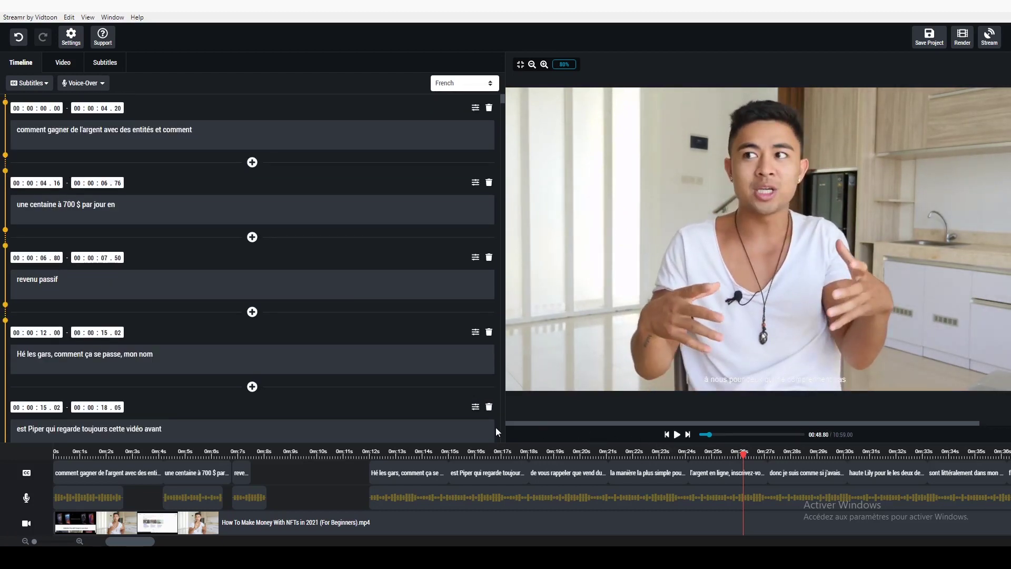
pyautogui.click(62, 65)
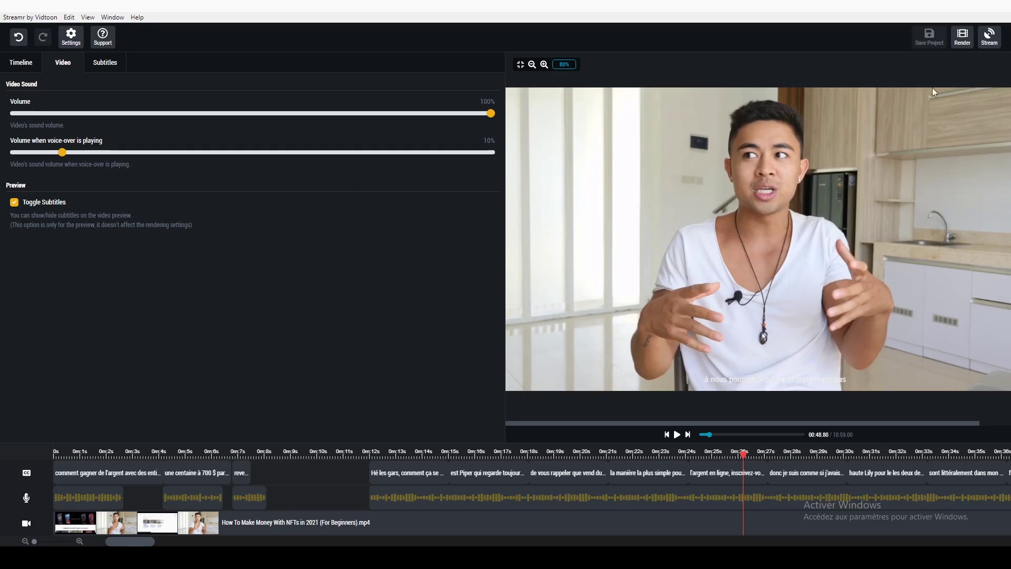
# Review the render options, keeping French as target language and Video, VoiceOver & Subtitles as output type, and close them without rendering
pyautogui.click(963, 40)
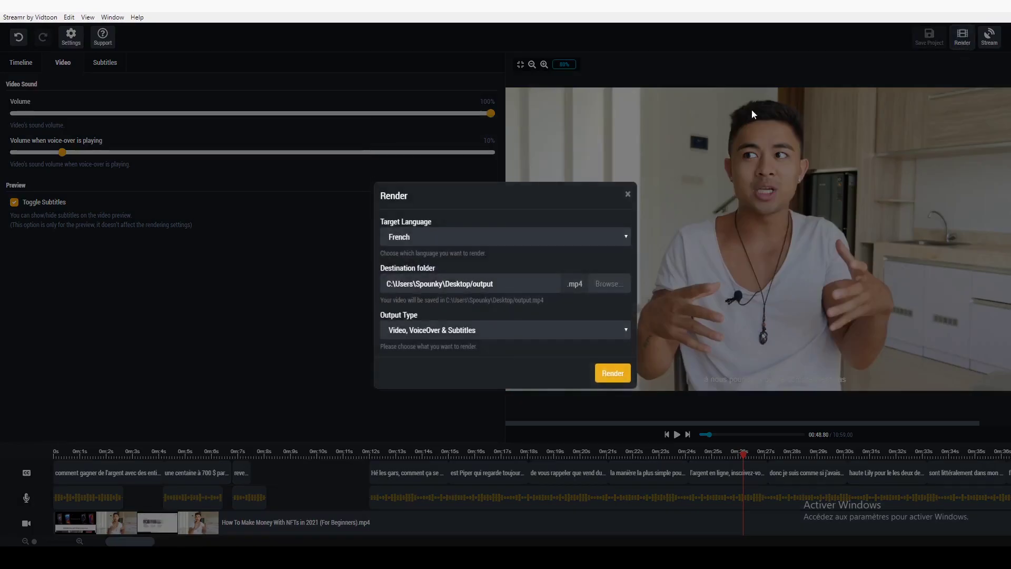
pyautogui.click(448, 238)
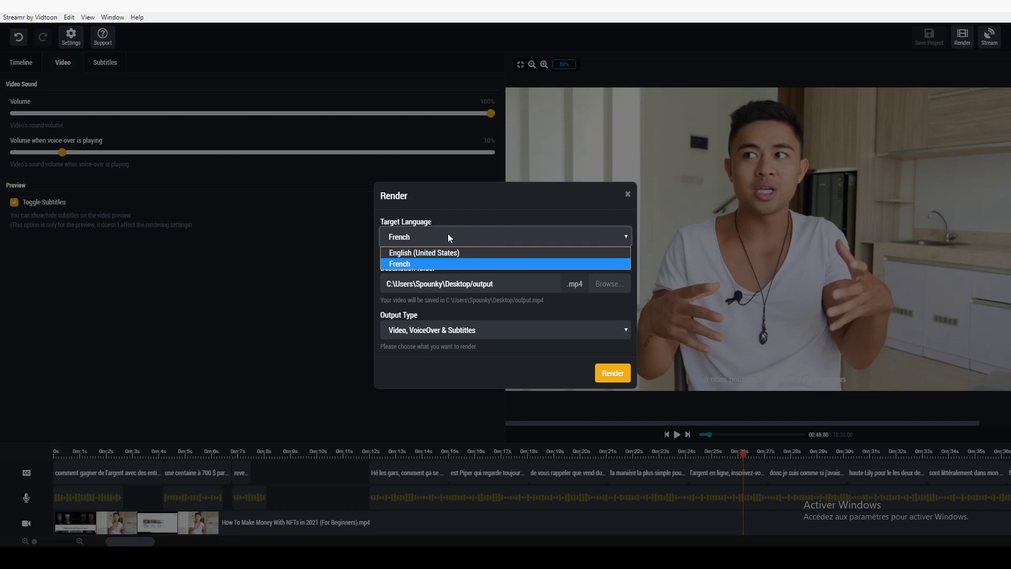
pyautogui.click(449, 235)
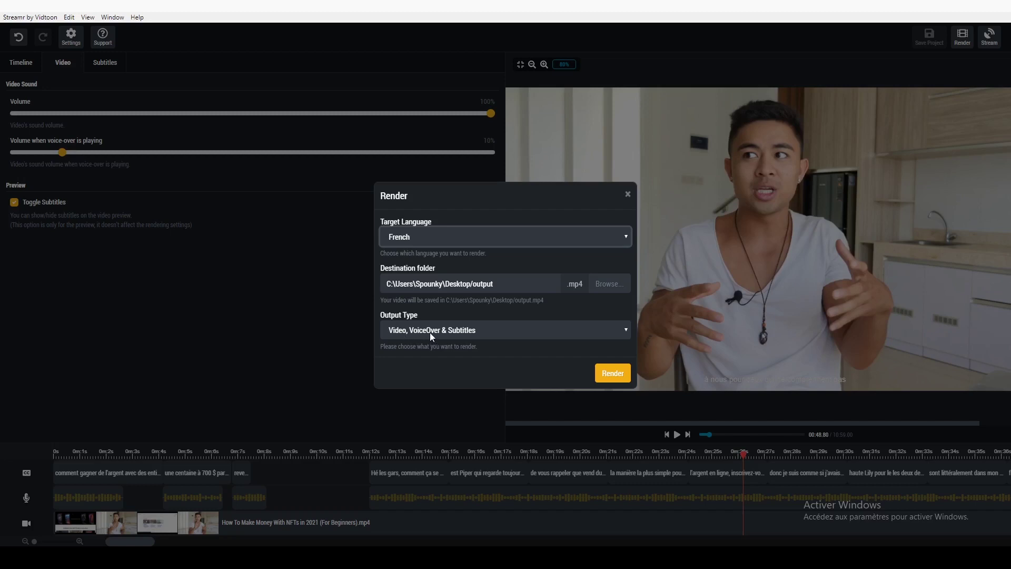
pyautogui.click(482, 332)
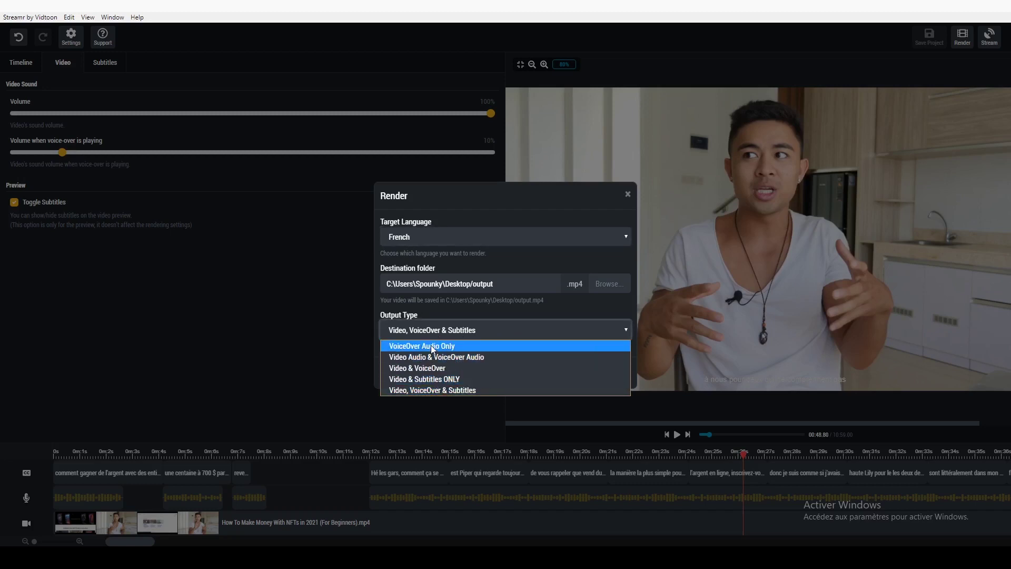
pyautogui.click(438, 390)
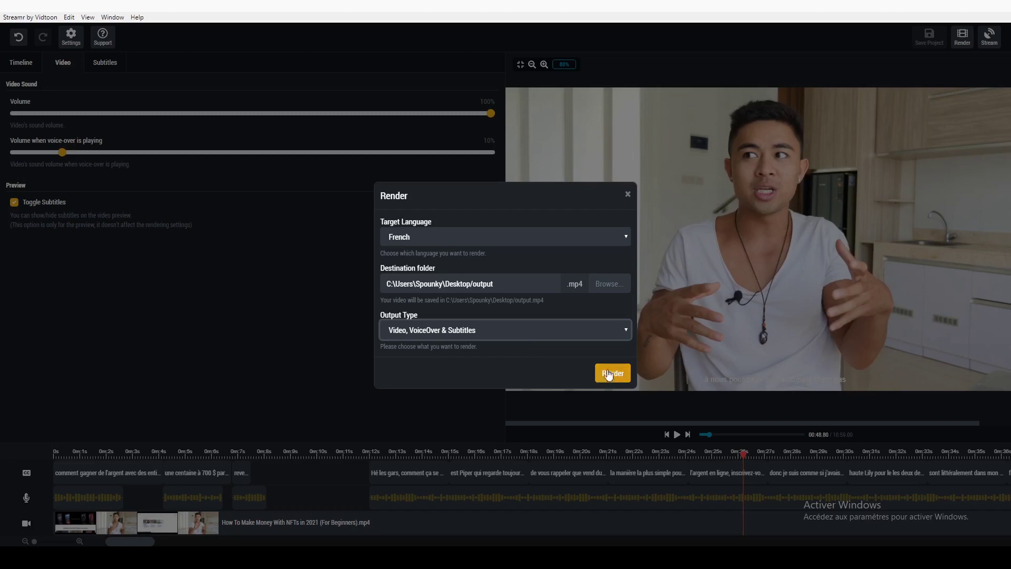
pyautogui.click(627, 195)
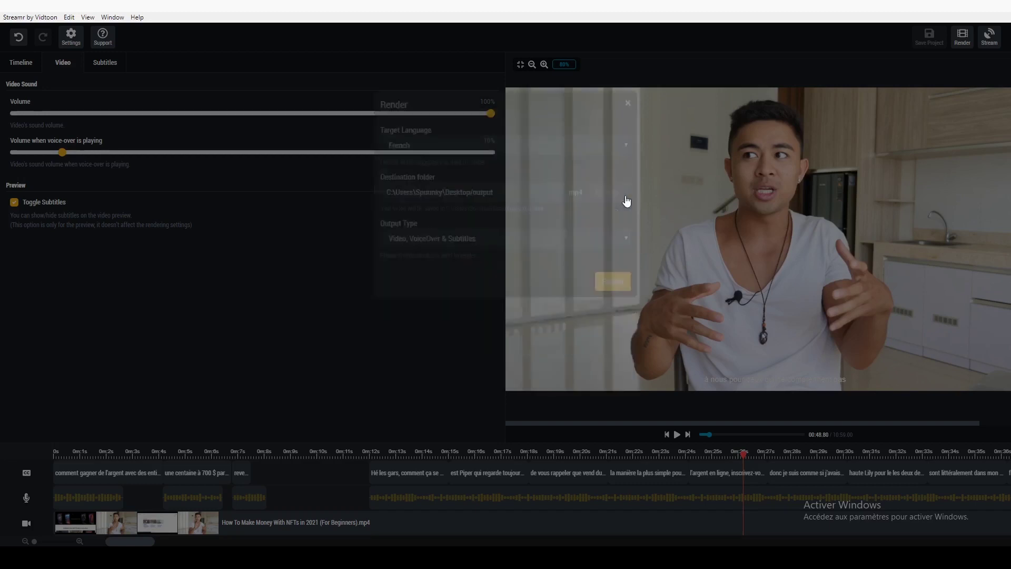